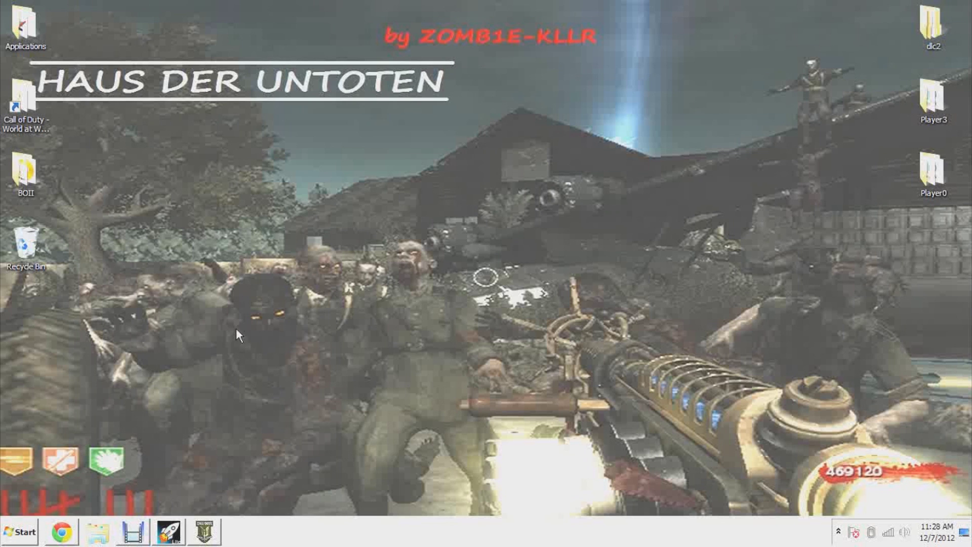
Step: Open Skybox_ber1 from the Pictures > sky_box_vid folder in the photo viewer
drag(193, 273, 825, 377)
drag(512, 41, 610, 53)
click(98, 531)
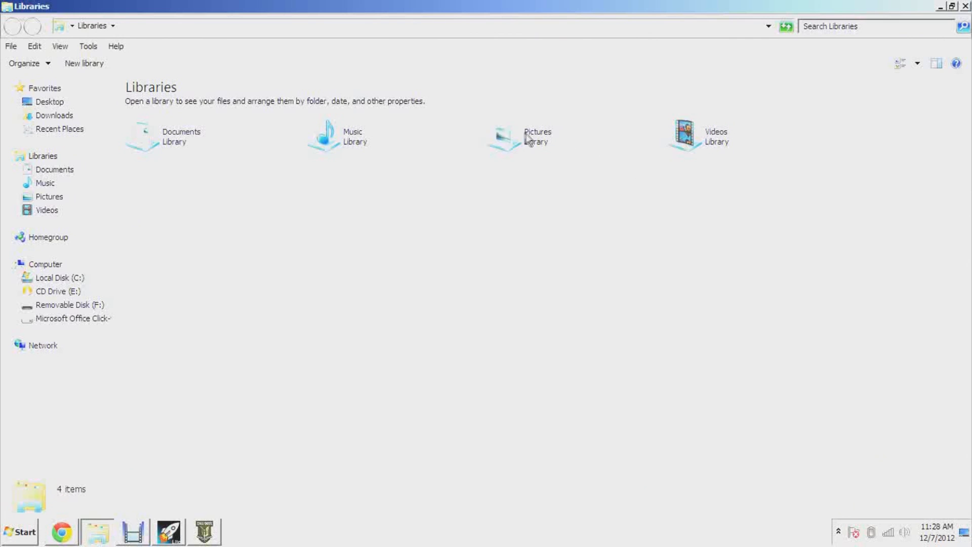
double_click(528, 139)
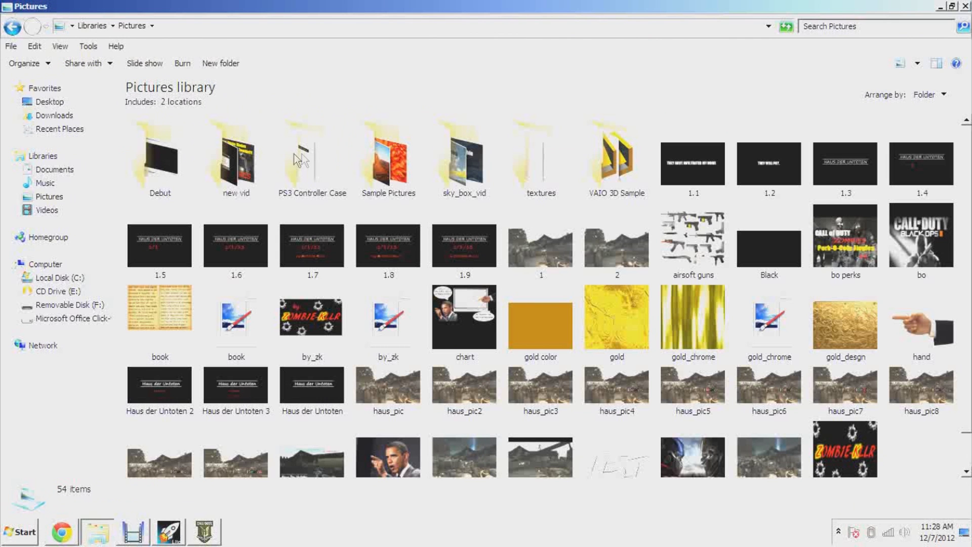
double_click(466, 158)
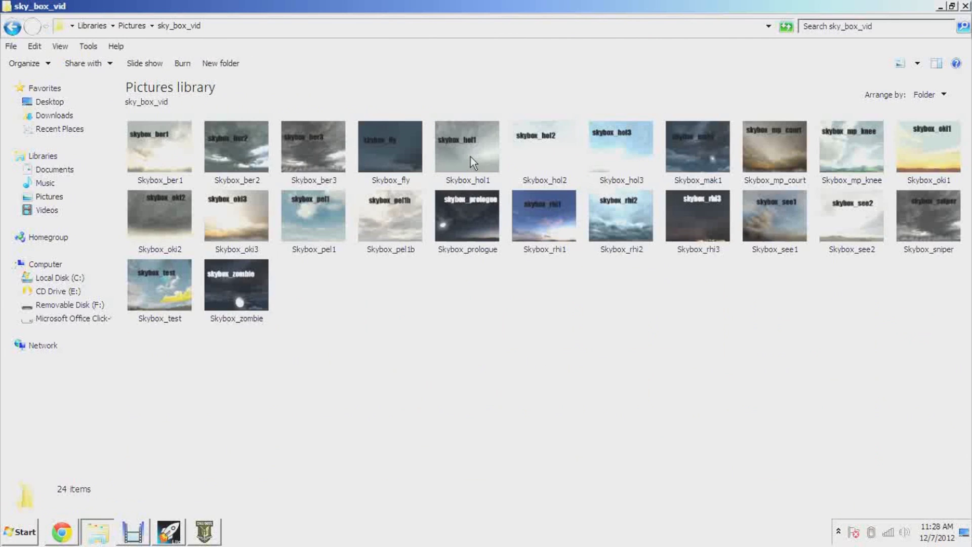
click(153, 135)
key(Return)
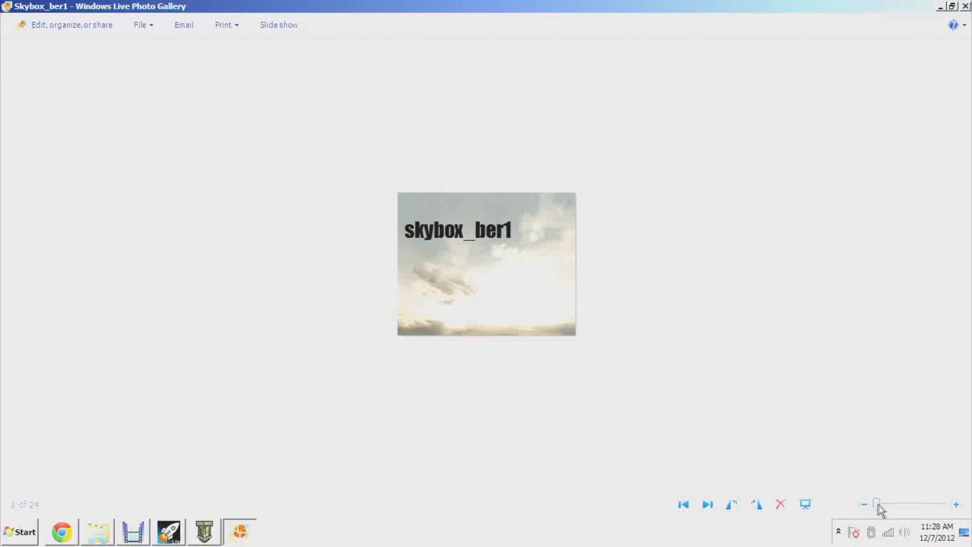
Step: Step from skybox_ber1 through ber2 and ber3 to Skybox_fly, enlarging the first two skies
drag(878, 504, 912, 505)
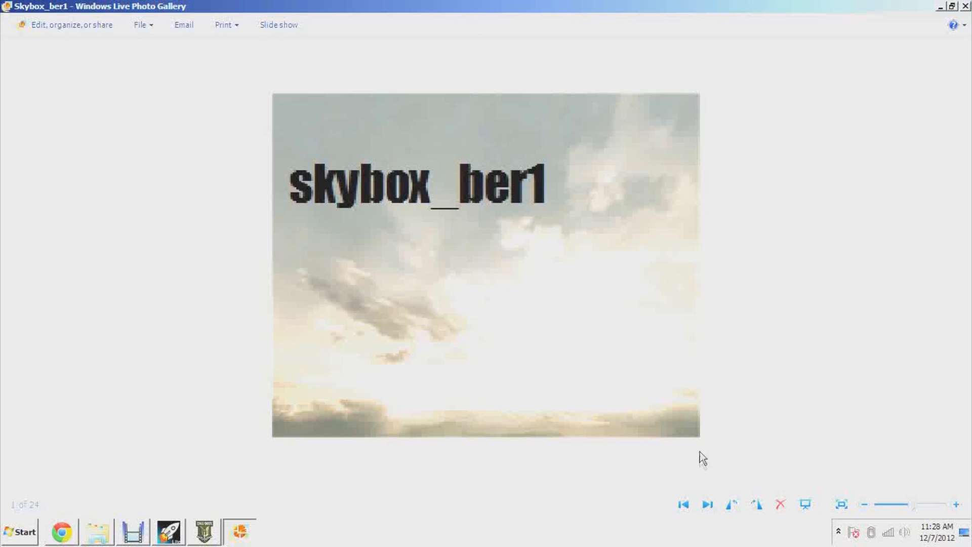
click(707, 504)
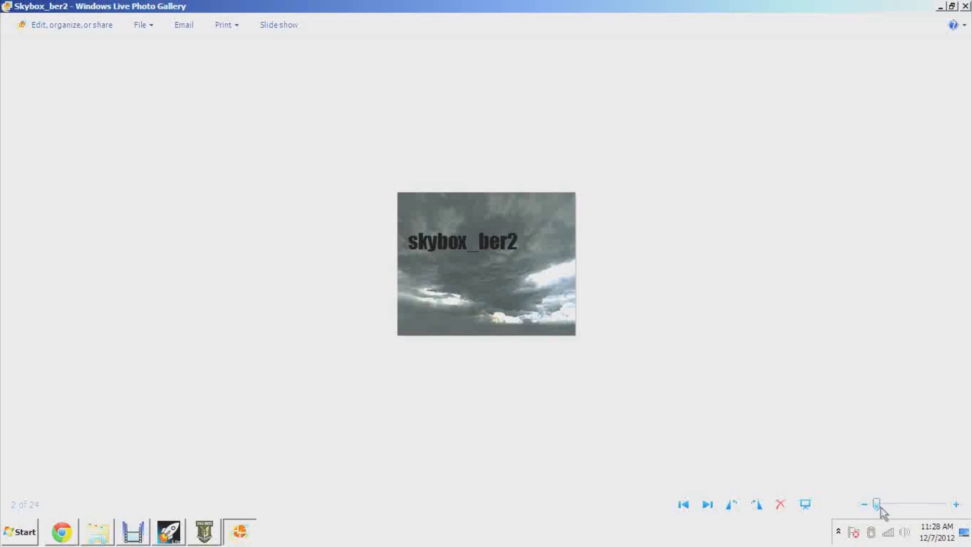
drag(880, 506, 914, 504)
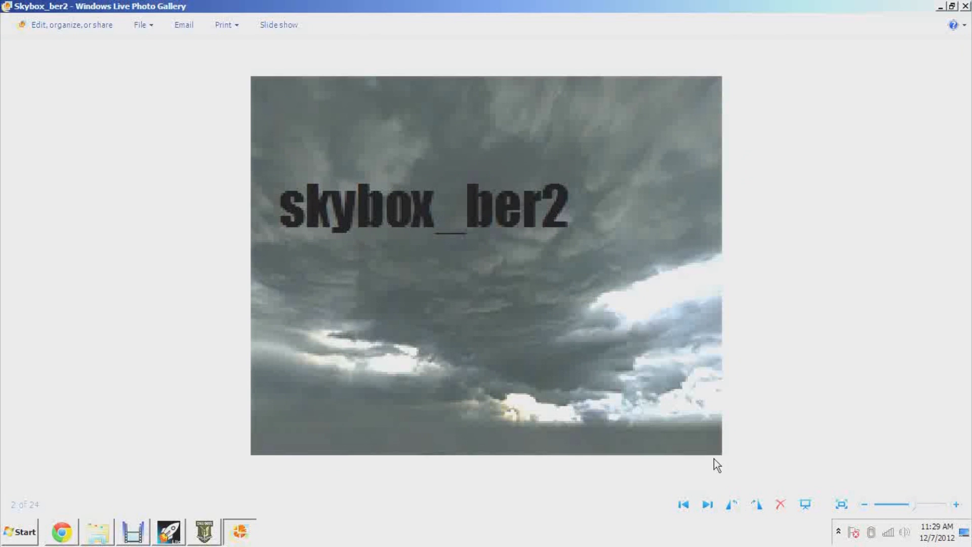
click(713, 504)
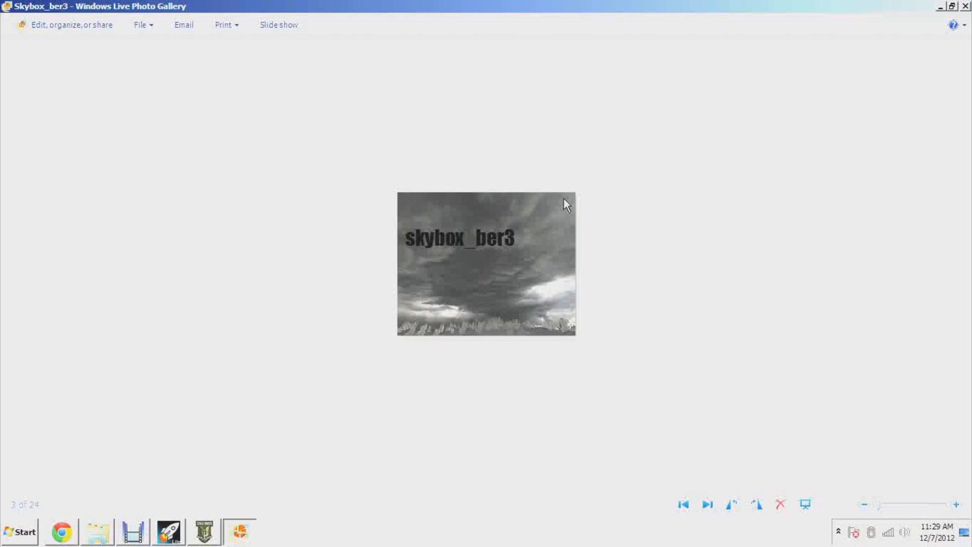
click(708, 504)
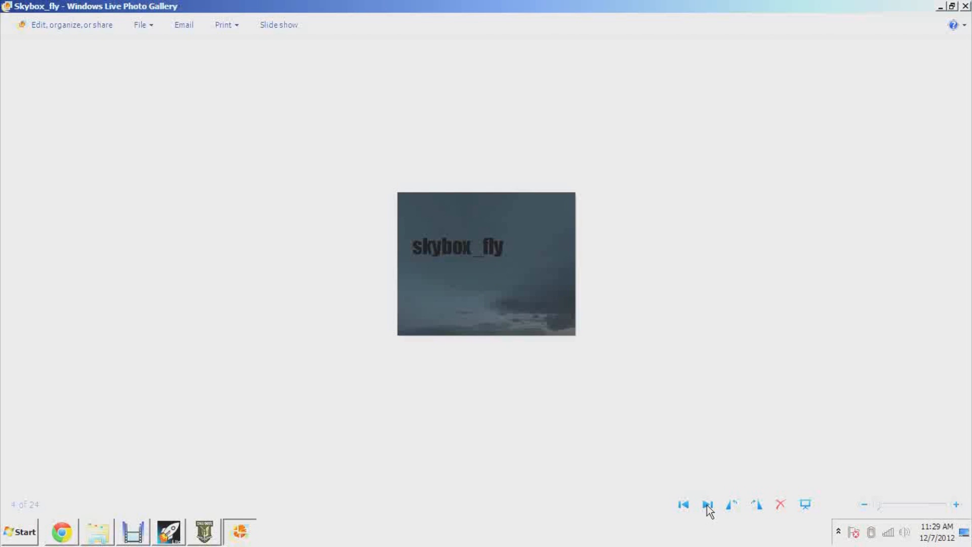
Step: Page through the skyboxes from skybox_hol1 to skybox_pel1b
click(708, 504)
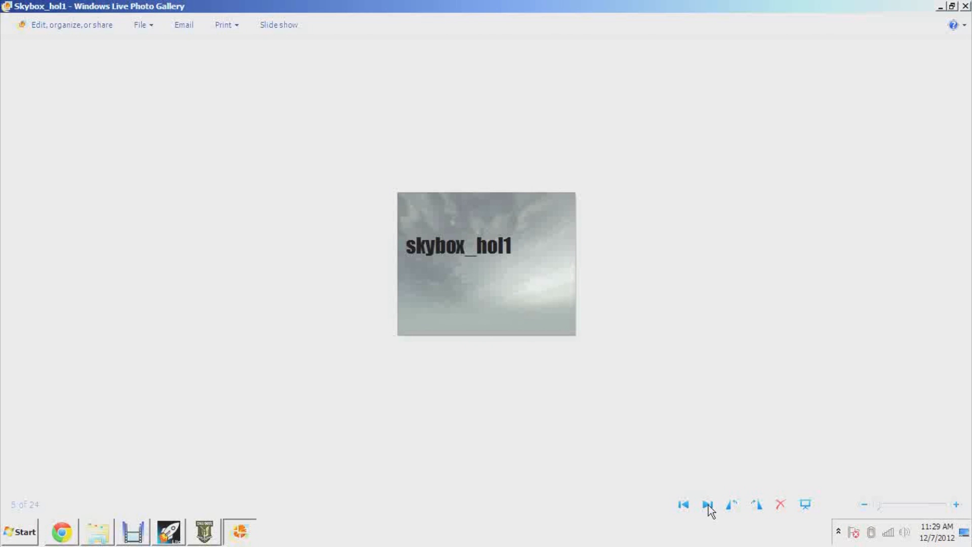
click(708, 504)
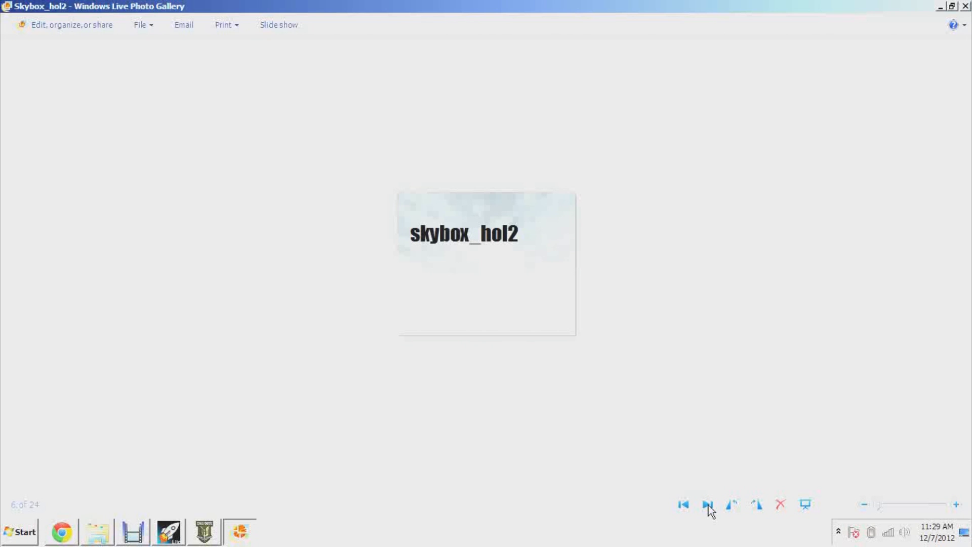
click(707, 505)
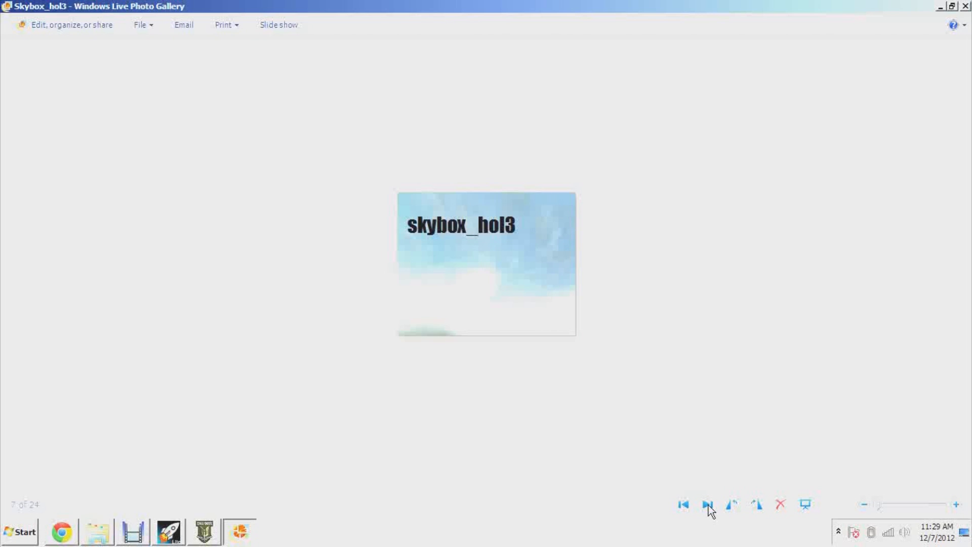
click(708, 505)
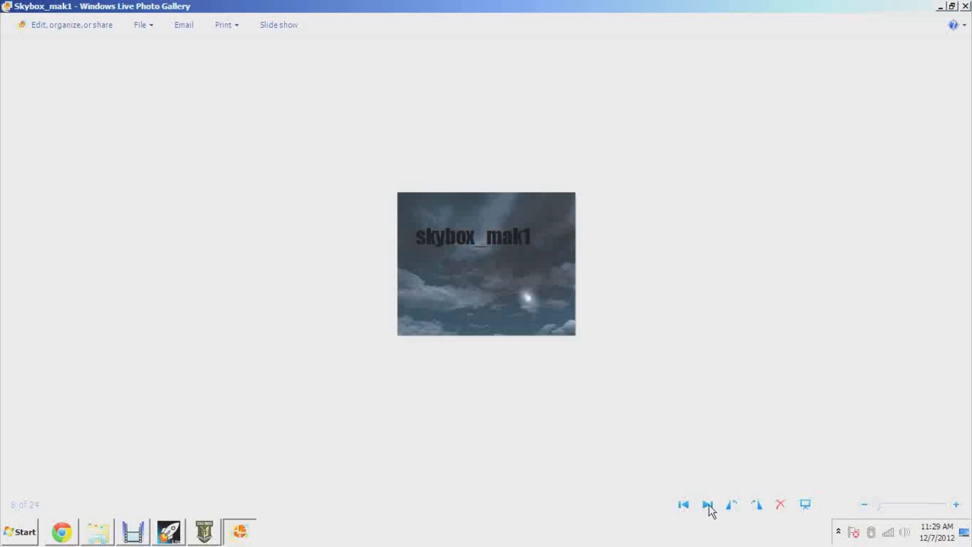
click(708, 504)
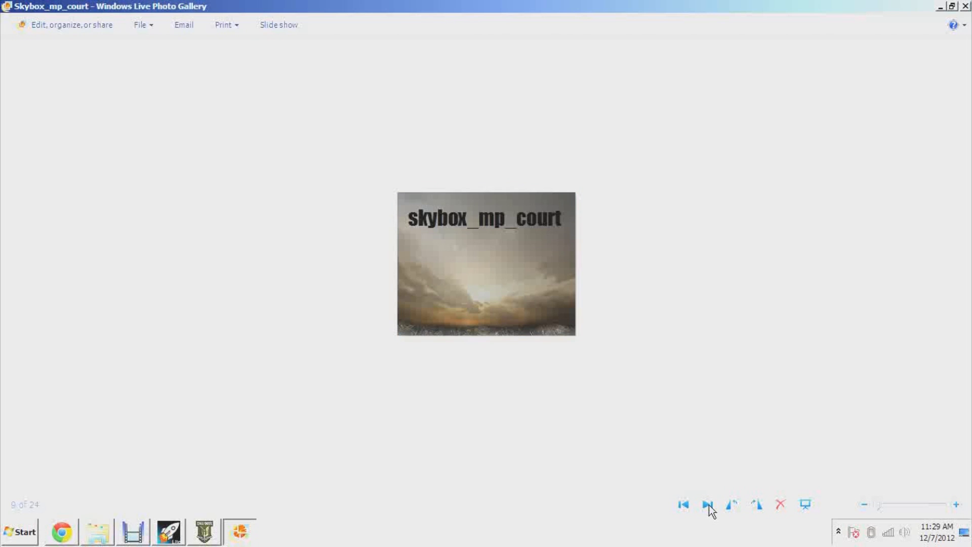
click(708, 504)
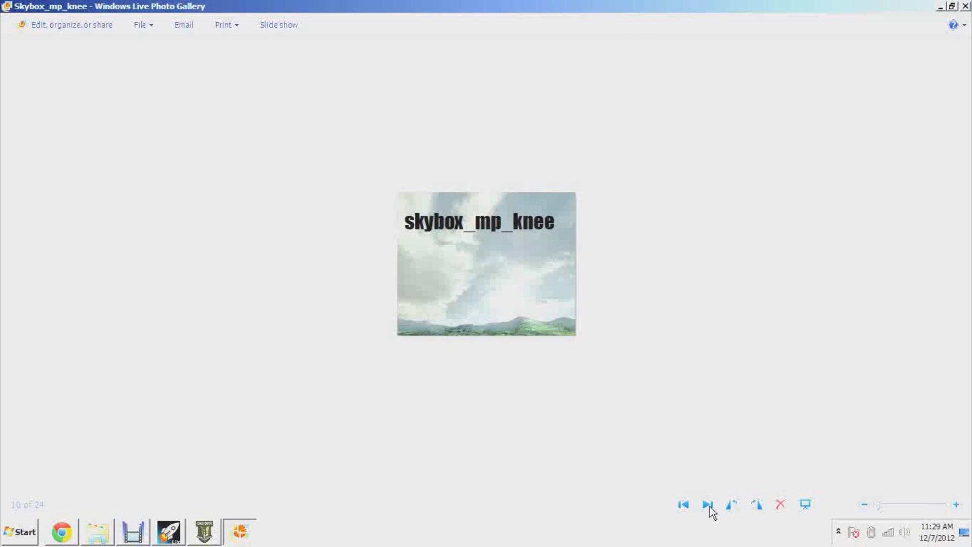
click(708, 505)
click(708, 505)
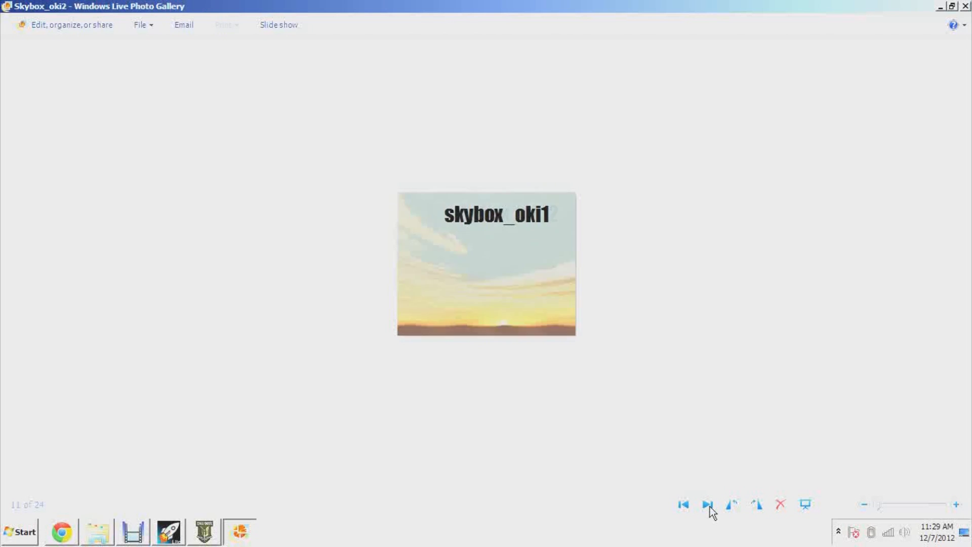
click(708, 504)
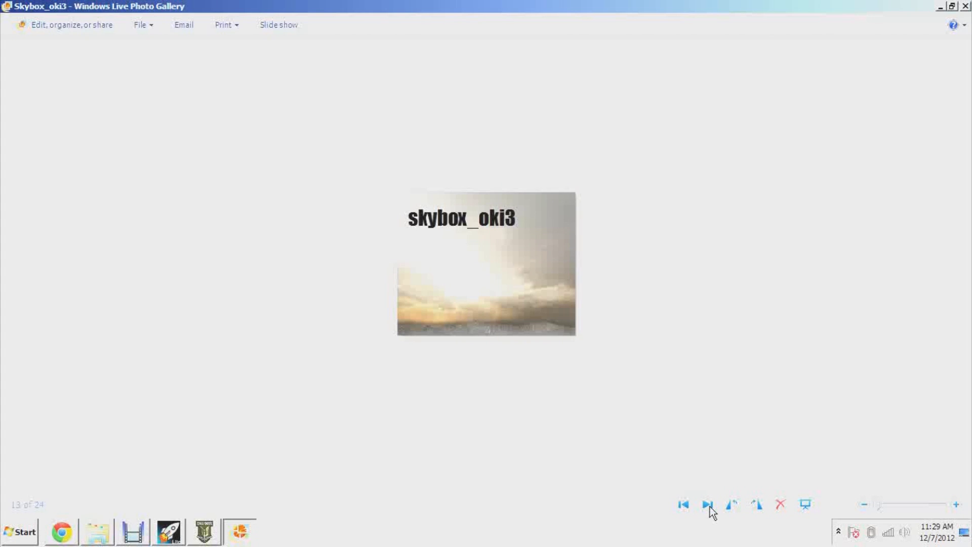
click(708, 504)
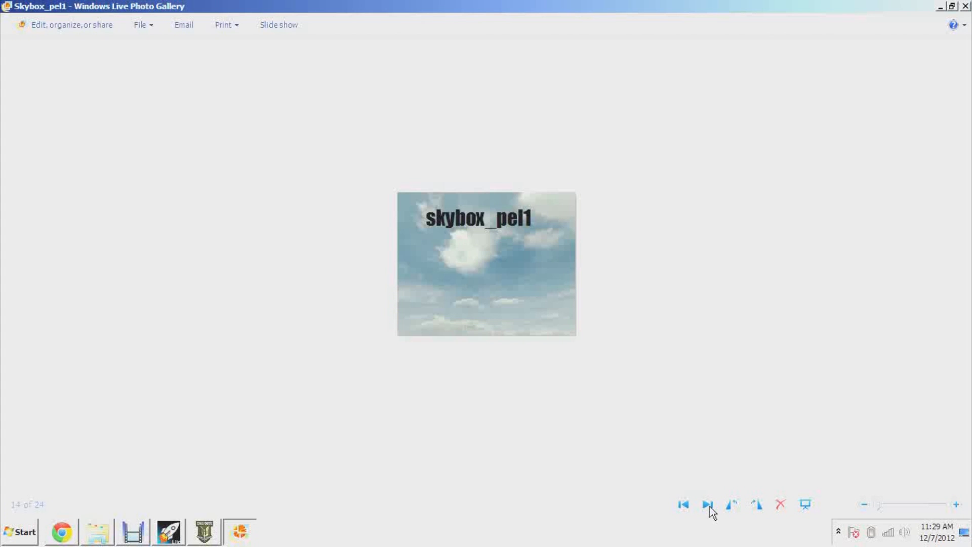
click(708, 504)
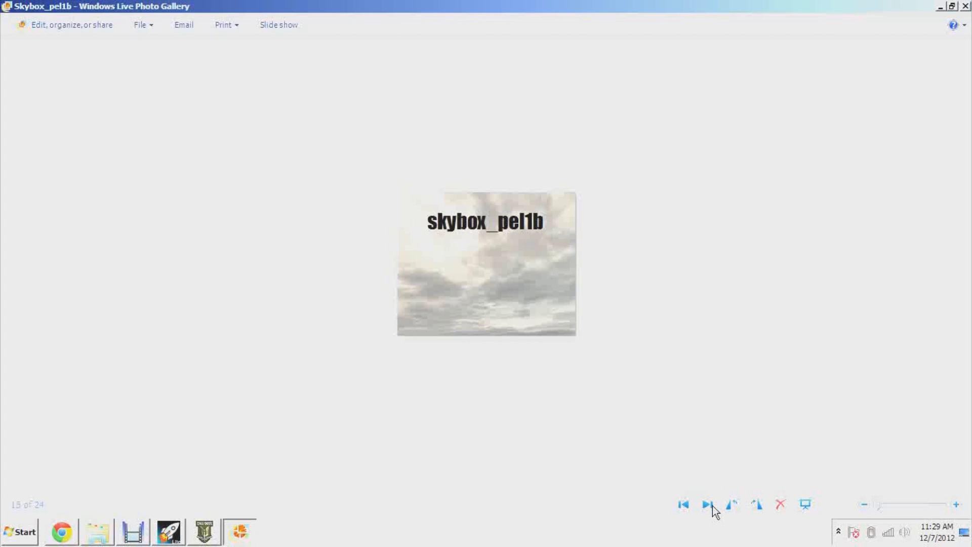
Step: Page from skybox_prologue to skybox_zombie (24 of 24), enlarge it slightly, and close the viewer
click(709, 512)
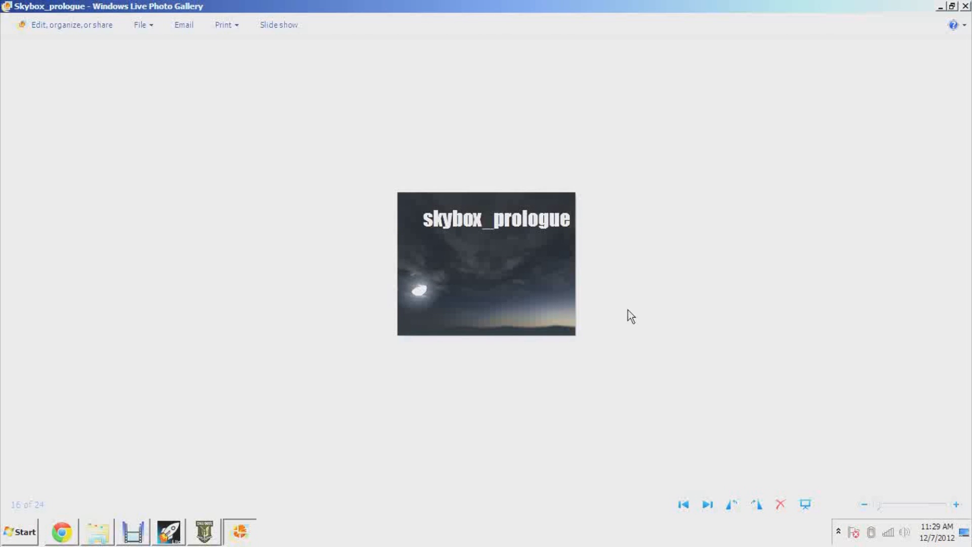
click(709, 505)
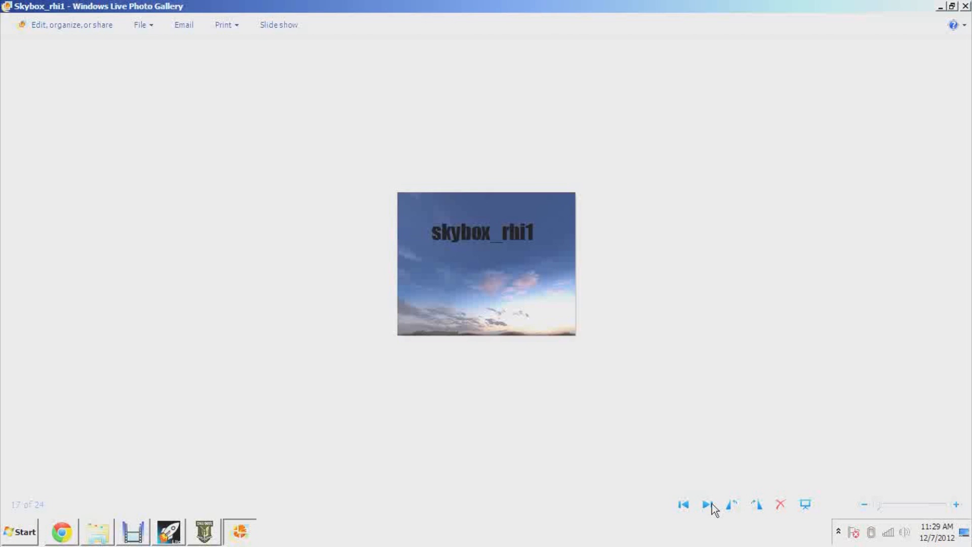
click(709, 504)
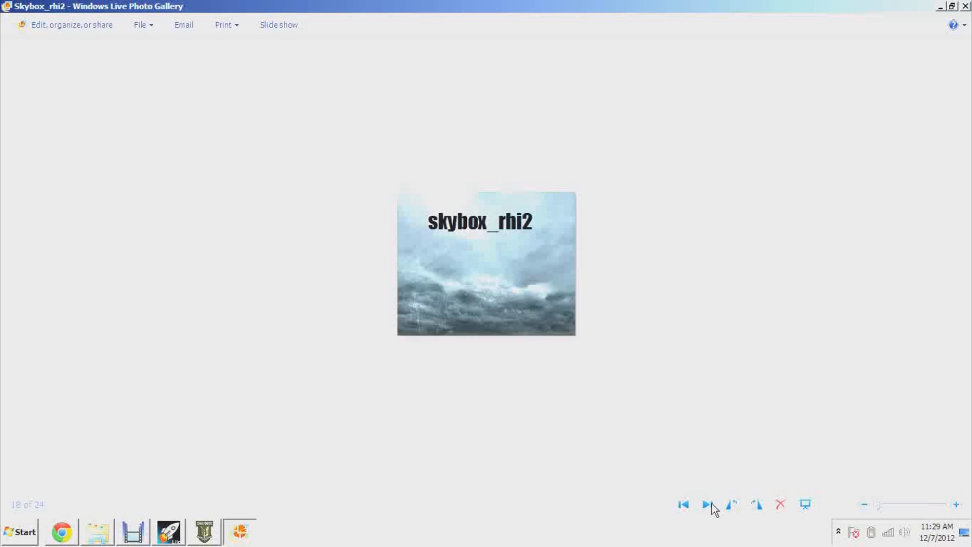
click(709, 504)
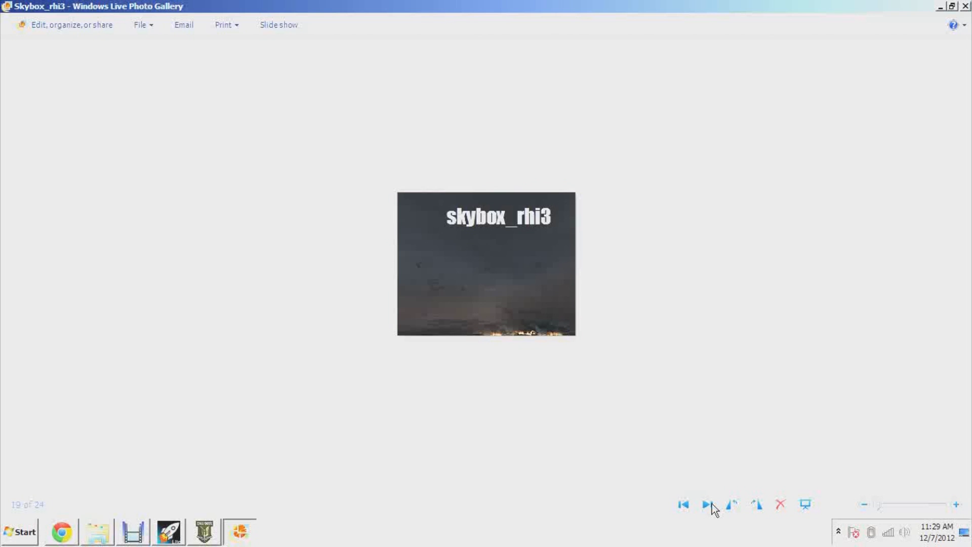
click(709, 504)
click(709, 504)
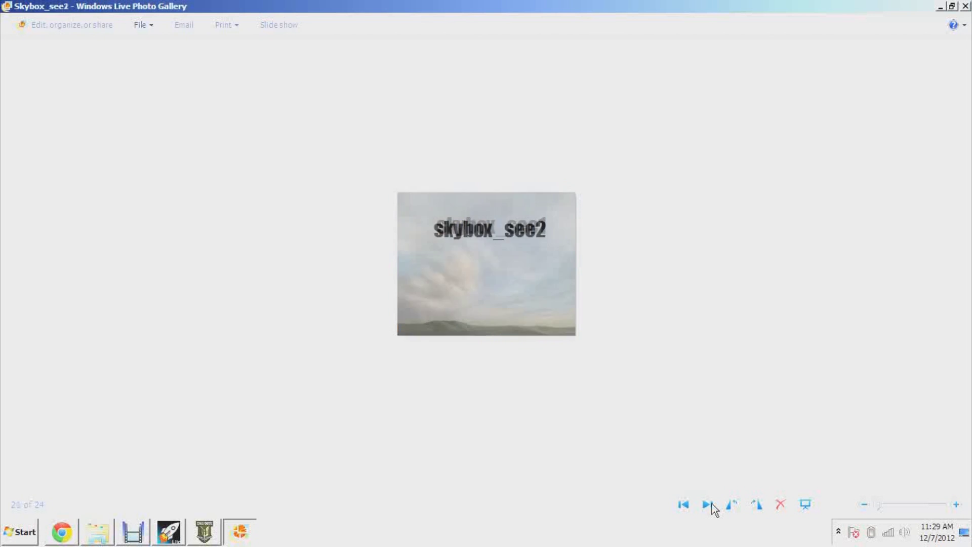
click(712, 504)
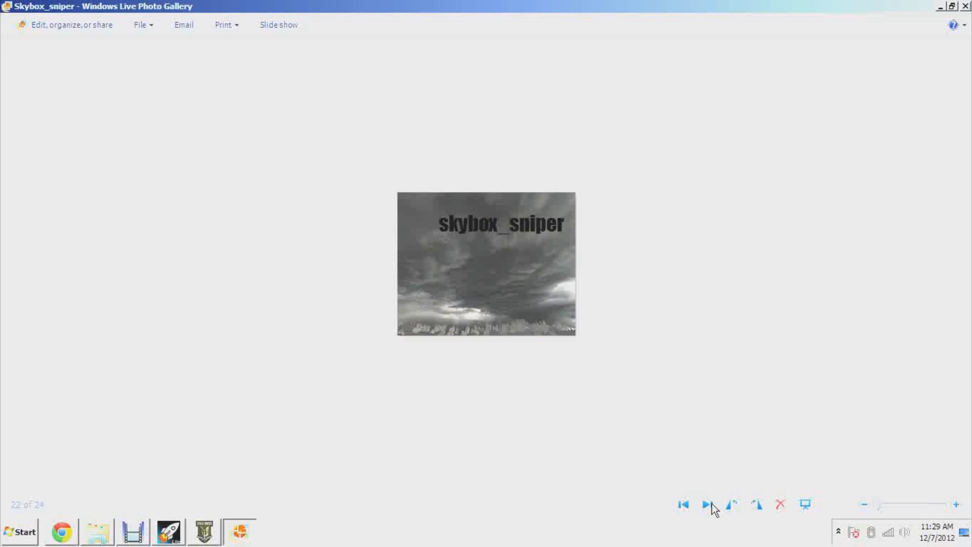
click(708, 505)
click(709, 505)
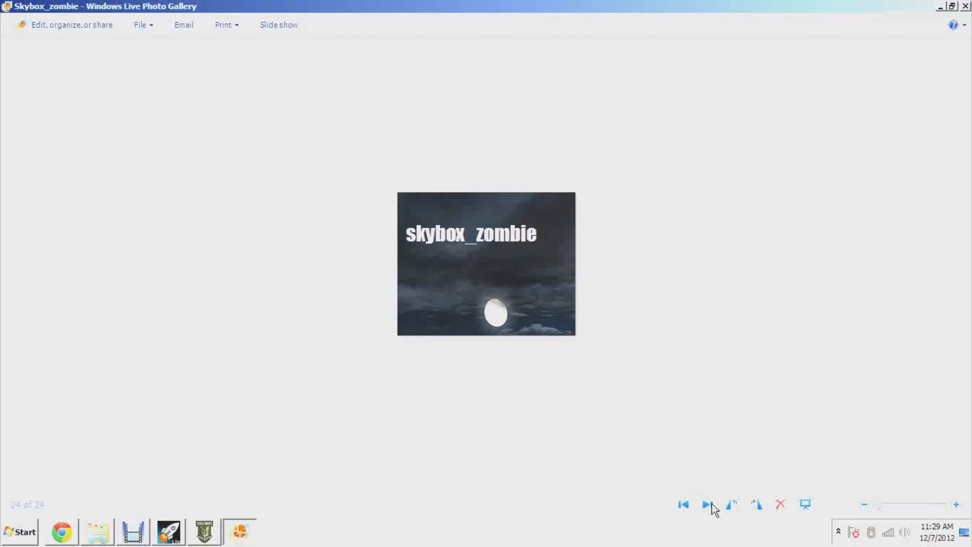
drag(879, 505, 901, 508)
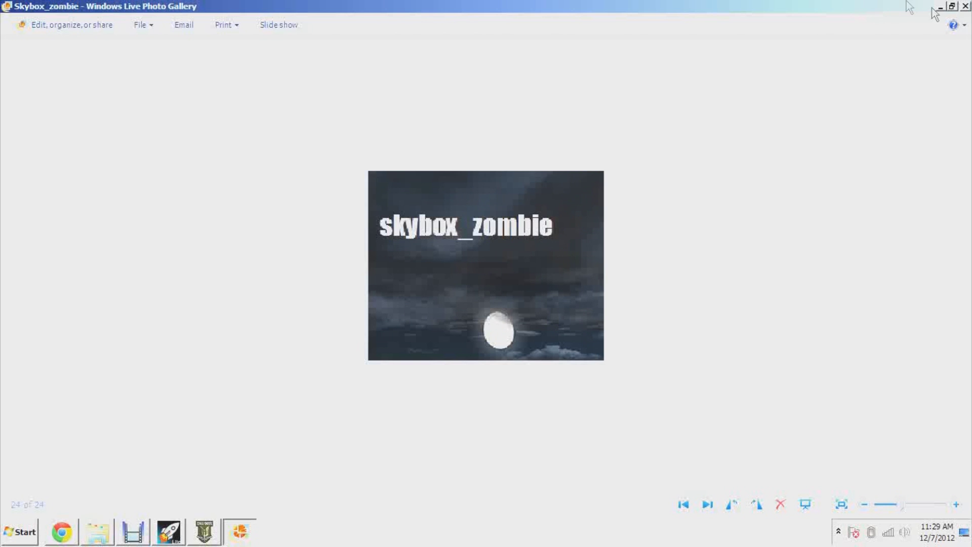
click(965, 6)
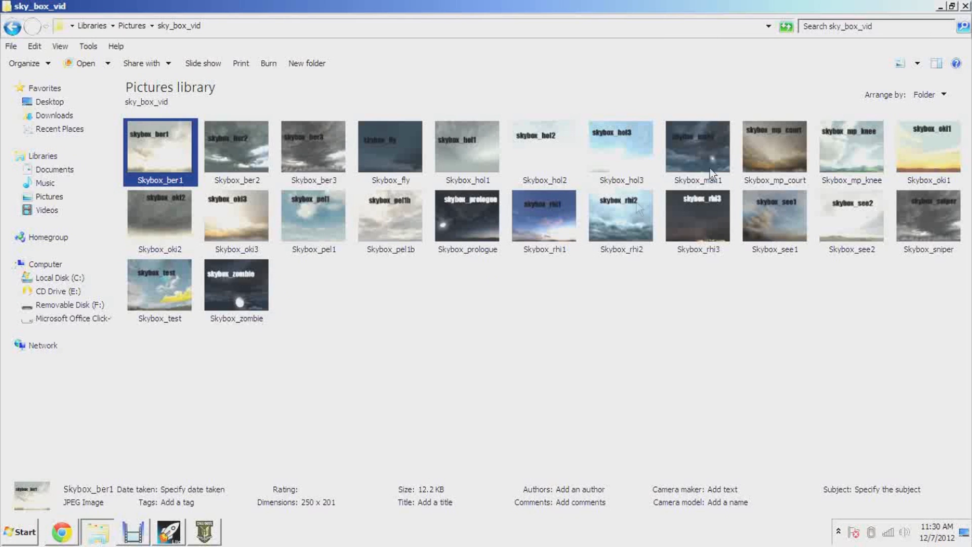
Step: Deselect the skybox files, hide Explorer to the desktop, and bring Radiant back to the front
click(466, 217)
click(679, 261)
key(super+d)
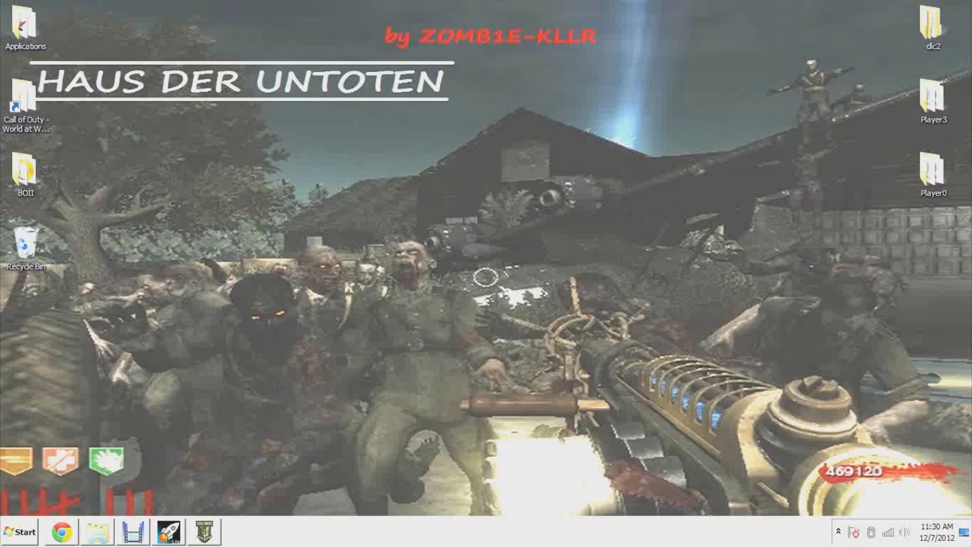
click(212, 527)
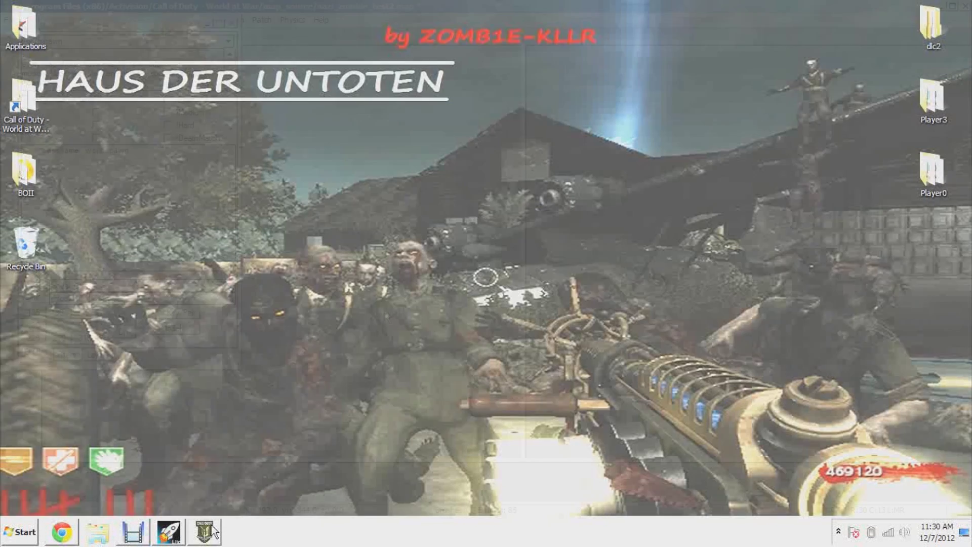
Step: Hide the Entity window and fly the 3D camera into the purple box
click(207, 23)
right_drag(658, 162, 618, 157)
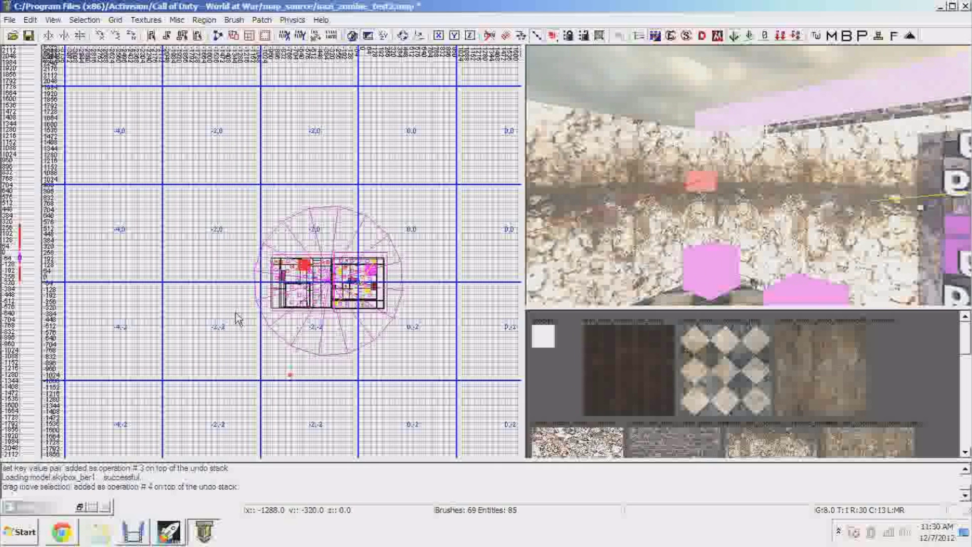
right_click(238, 144)
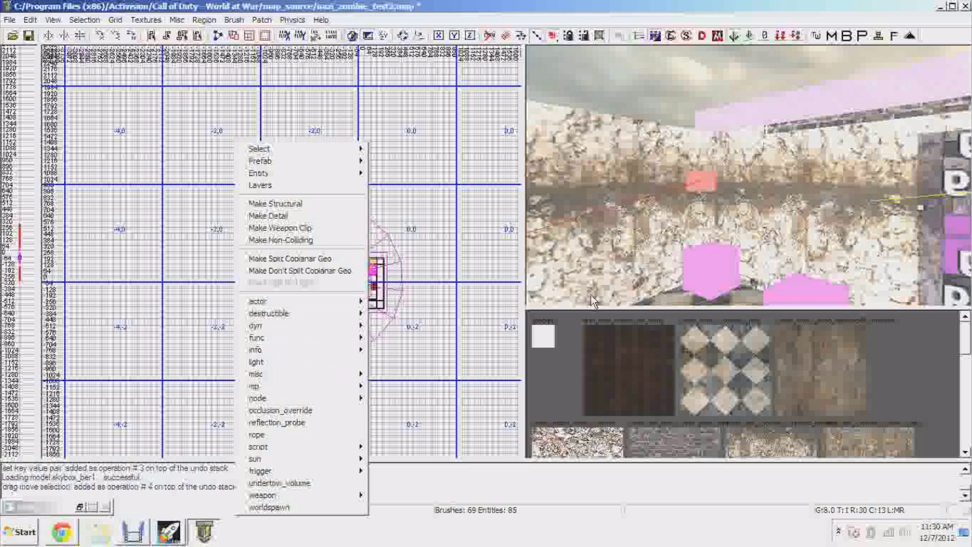
right_click(668, 187)
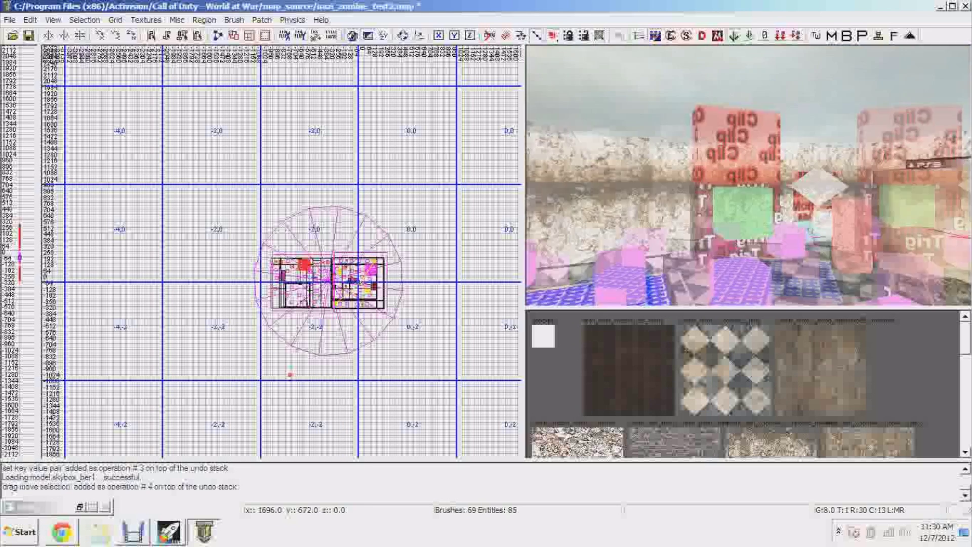
key(Up)
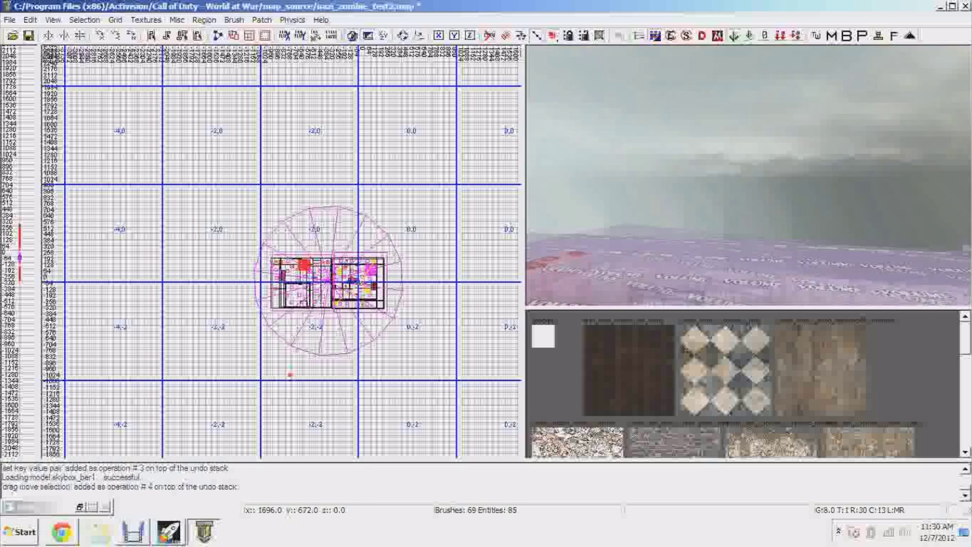
key(Up)
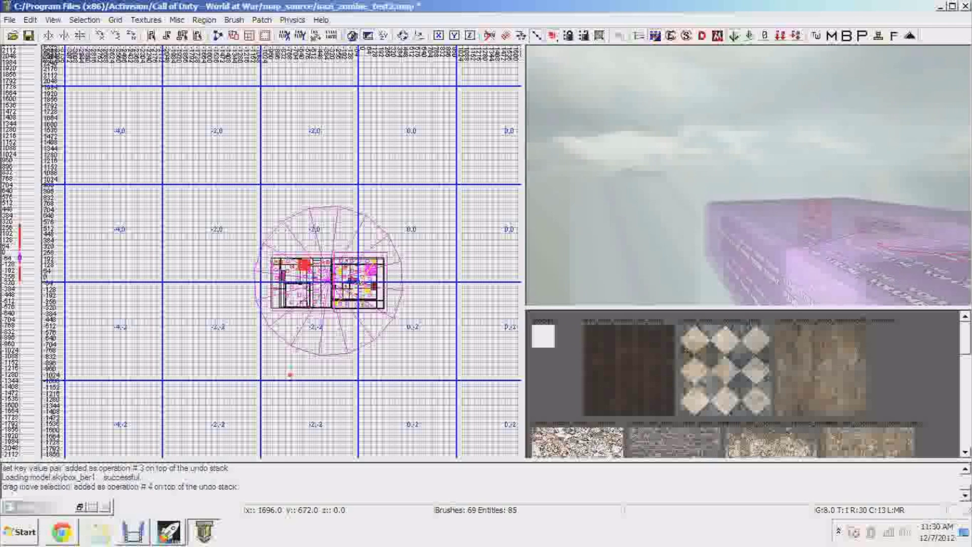
key(Up)
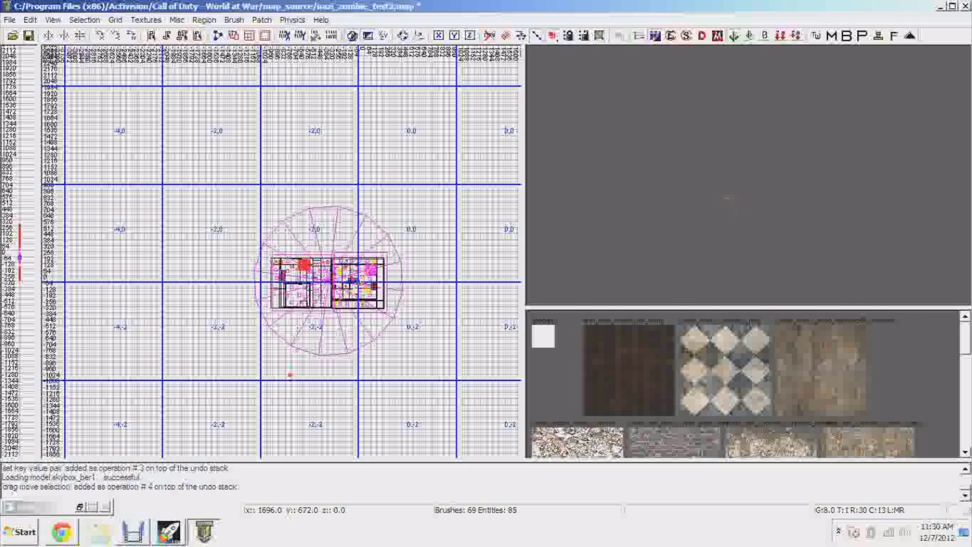
key(Down)
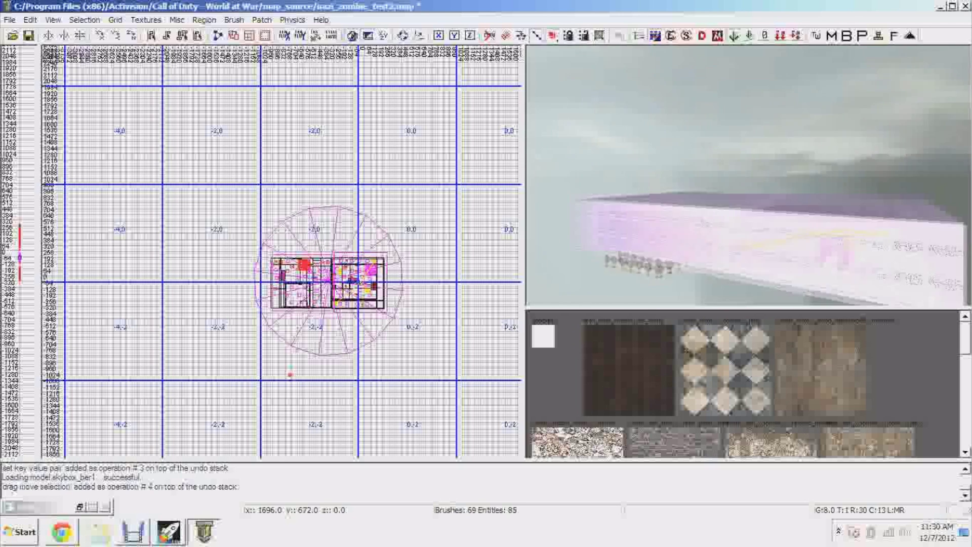
scroll(336, 352, up, 1)
scroll(336, 353, up, 2)
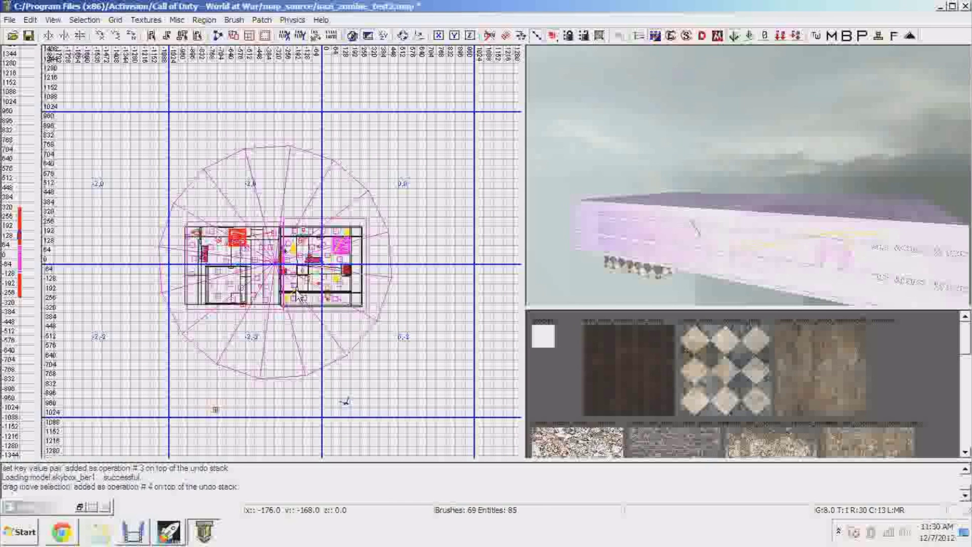
Step: Delete the skybox misc_model and bring up the worldspawn entity's properties
mouse_move(294, 294)
mouse_down()
mouse_move(257, 249)
mouse_move(303, 338)
mouse_move(310, 303)
mouse_up()
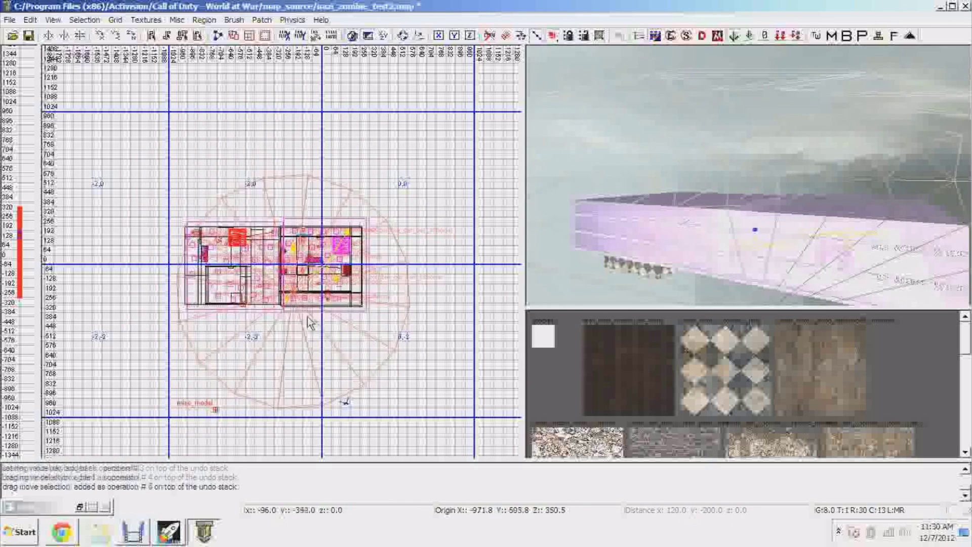
key(Delete)
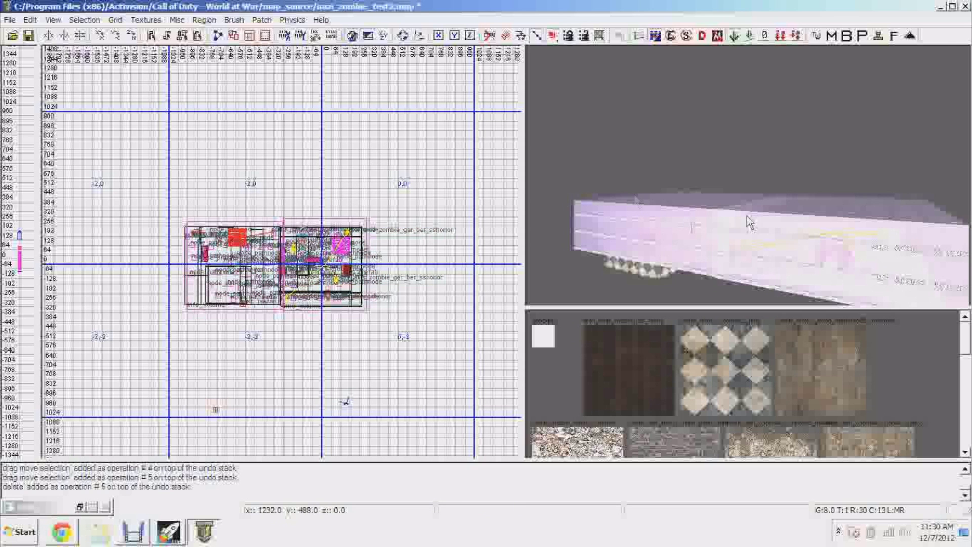
right_drag(746, 188, 752, 177)
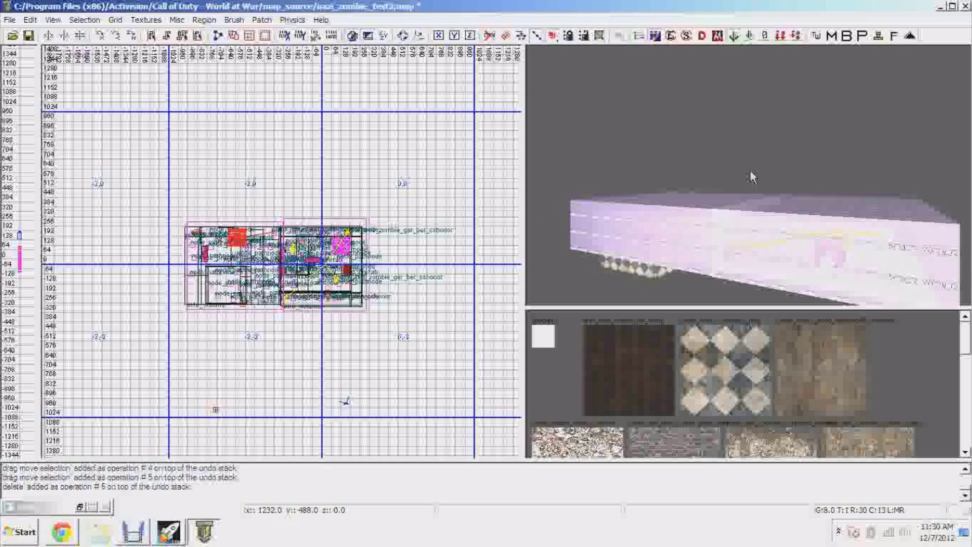
key(n)
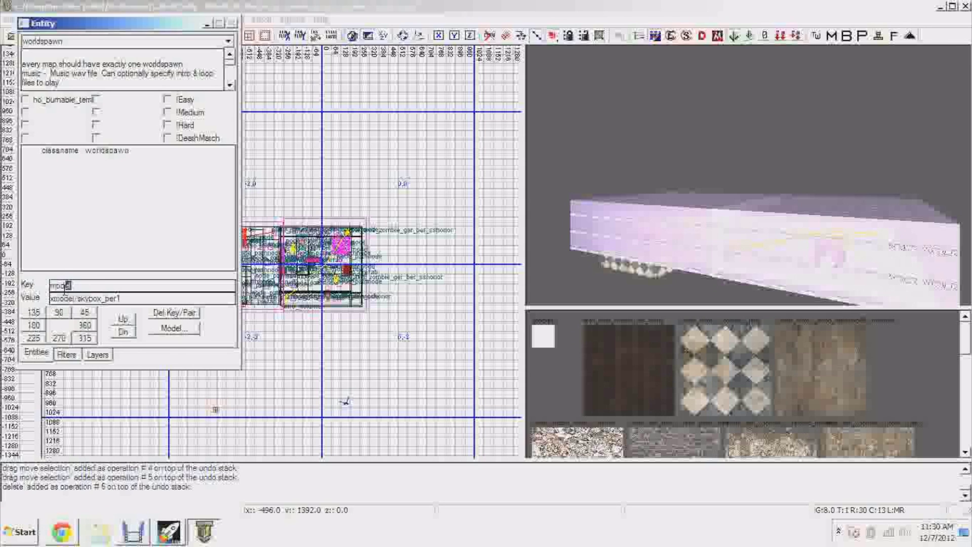
Step: Change the worldspawn key 'model' to skyboxmodel with the value skybox_oki1
double_click(65, 286)
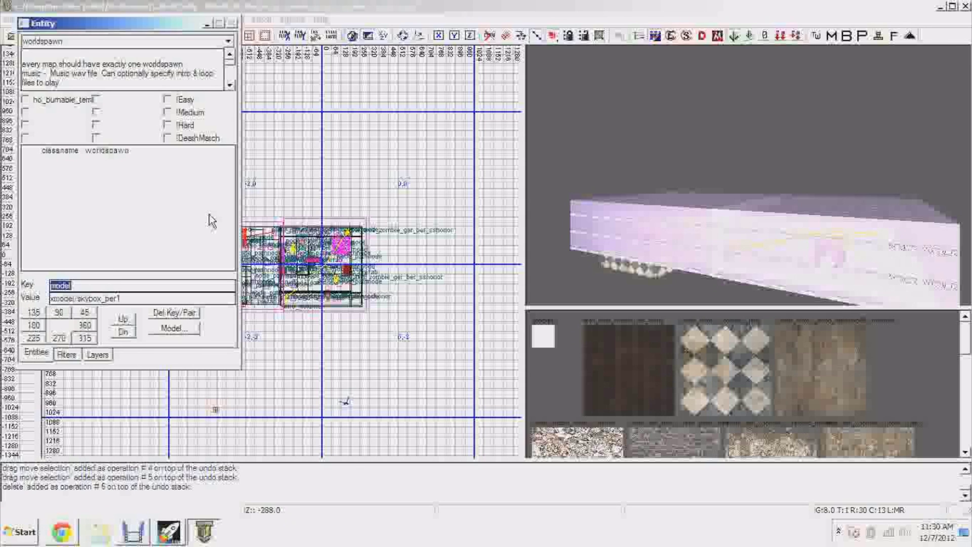
text(skyboxmoe)
key(BackSpace)
text(del)
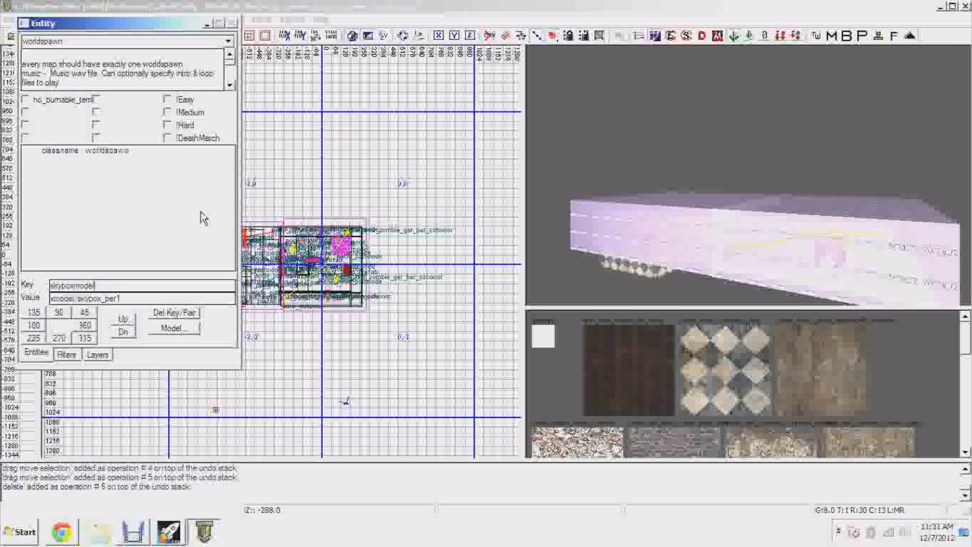
click(131, 295)
drag(130, 296, 10, 298)
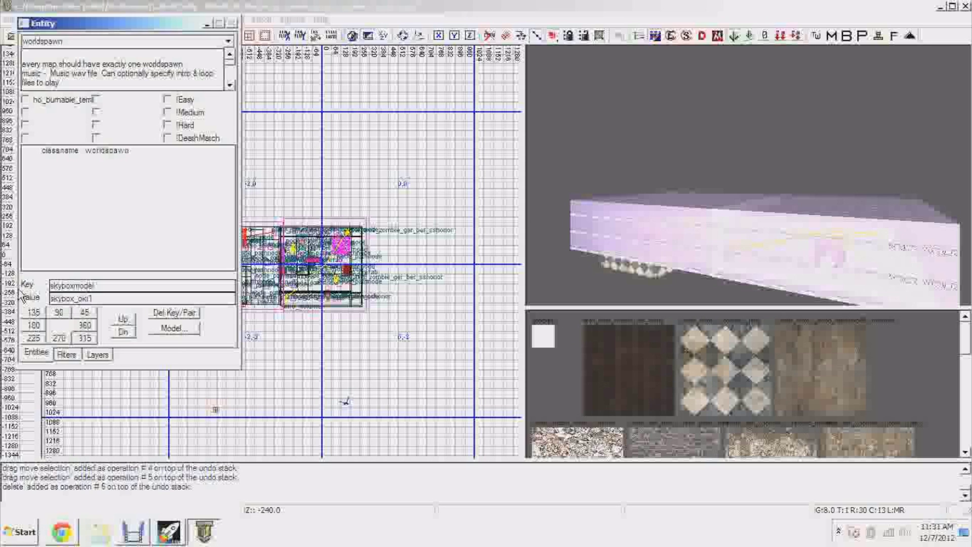
key(Return)
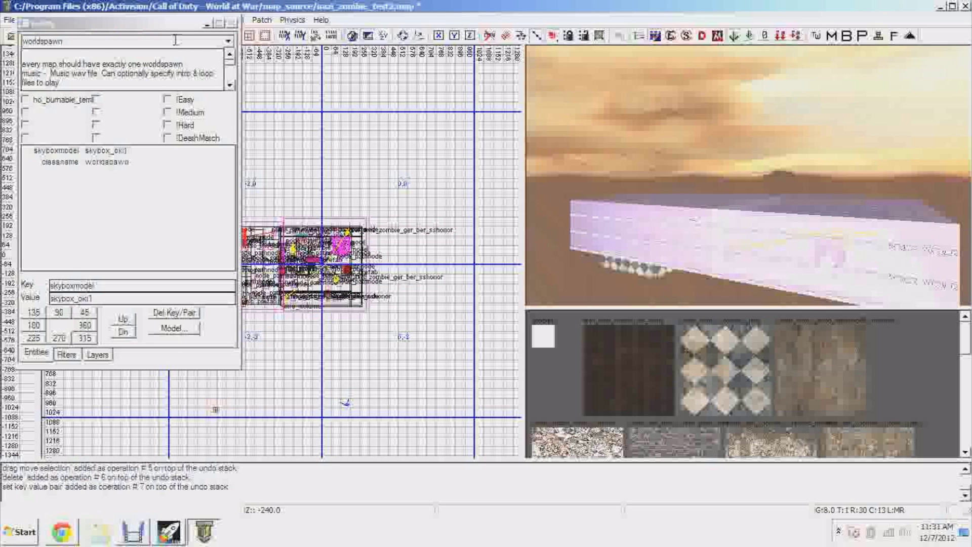
Step: Look around the new desert sky, save nazi_zombie_test2.map, and close Radiant
click(207, 23)
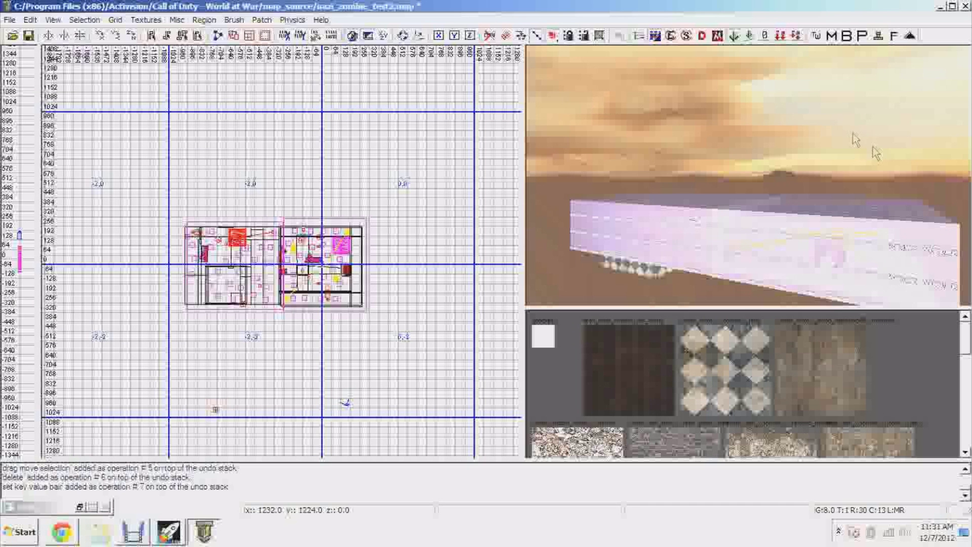
right_click(876, 152)
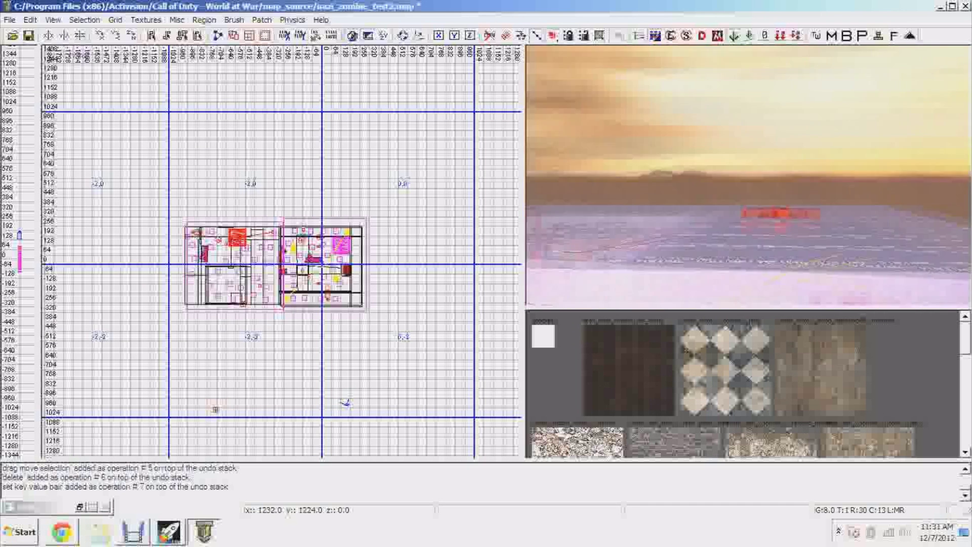
right_click(748, 176)
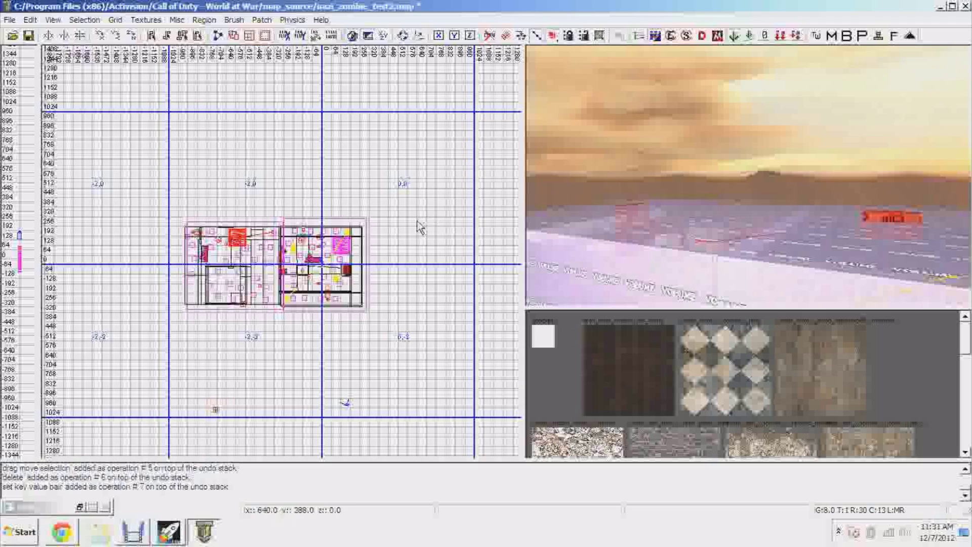
right_drag(419, 227, 429, 226)
right_click(529, 218)
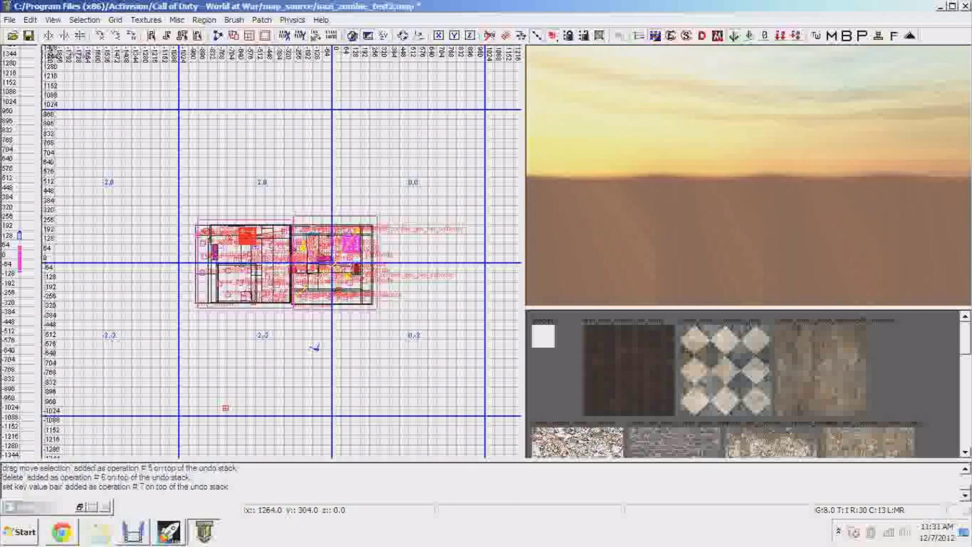
right_click(769, 231)
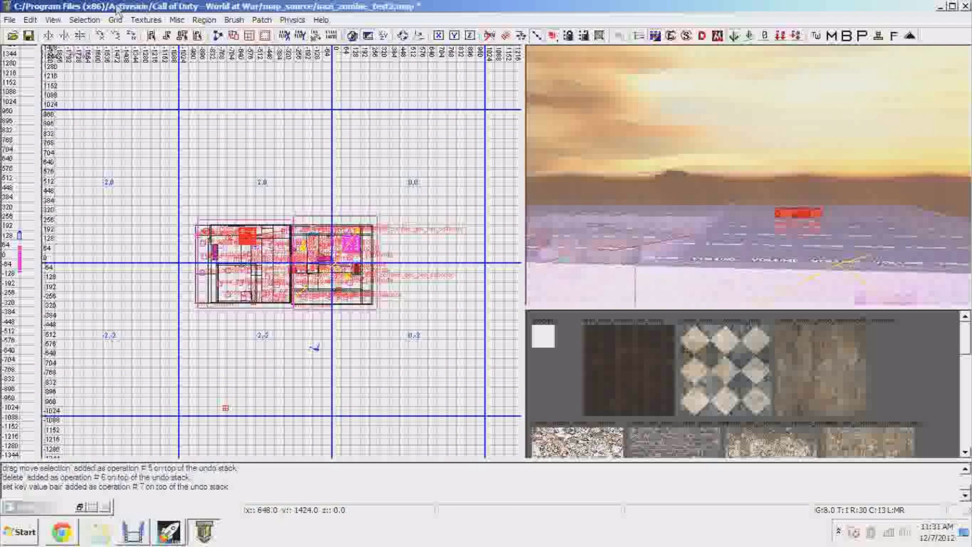
click(28, 36)
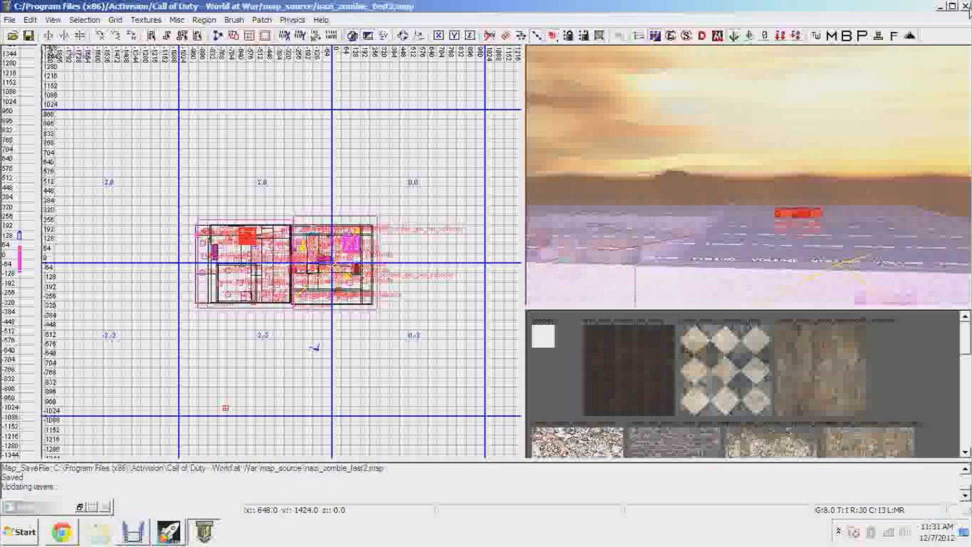
click(966, 7)
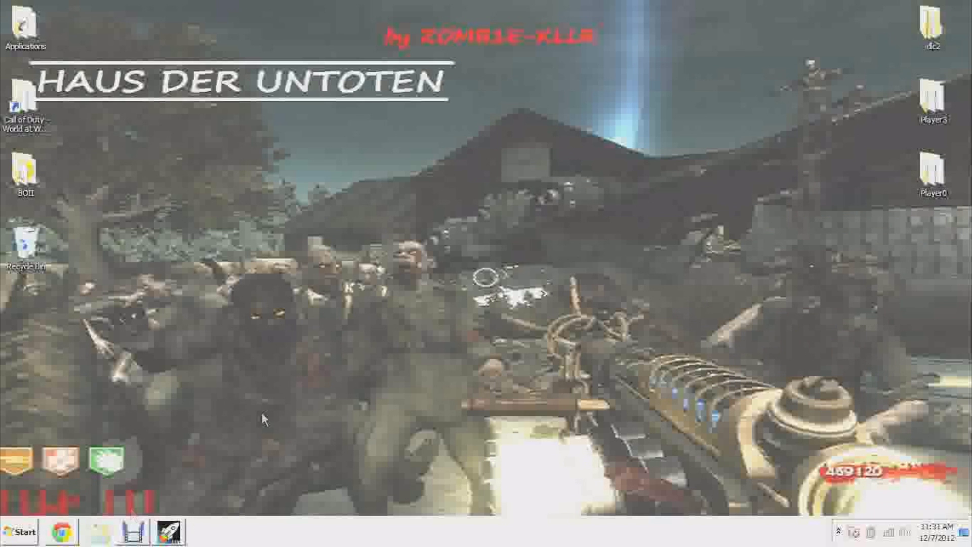
Step: Browse to the zone_source folder under C:\Program Files (x86)
click(100, 532)
click(56, 277)
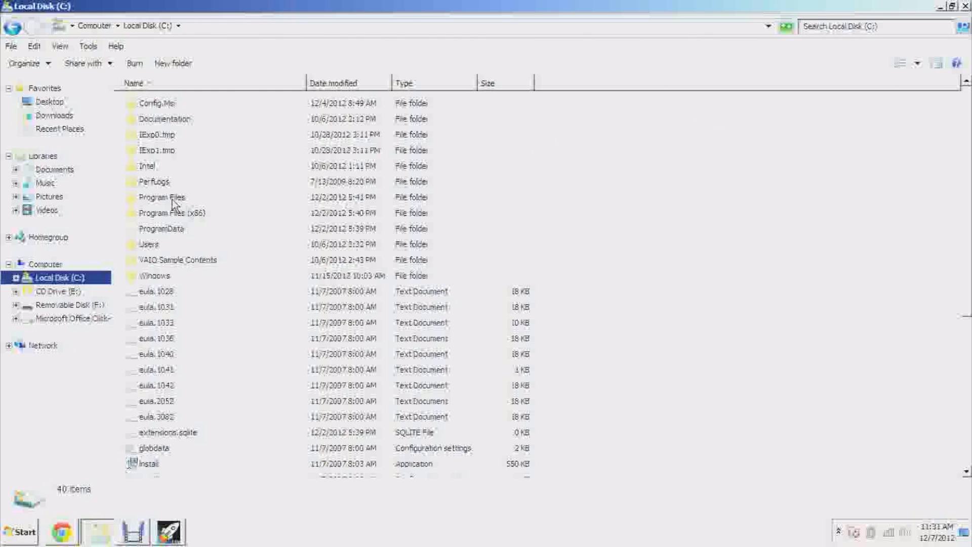
double_click(182, 211)
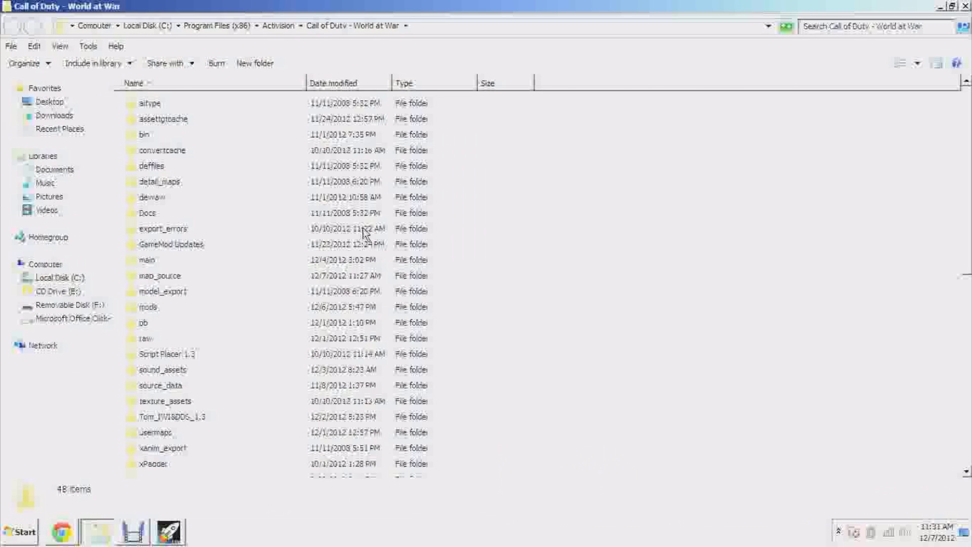
scroll(365, 234, down, 3)
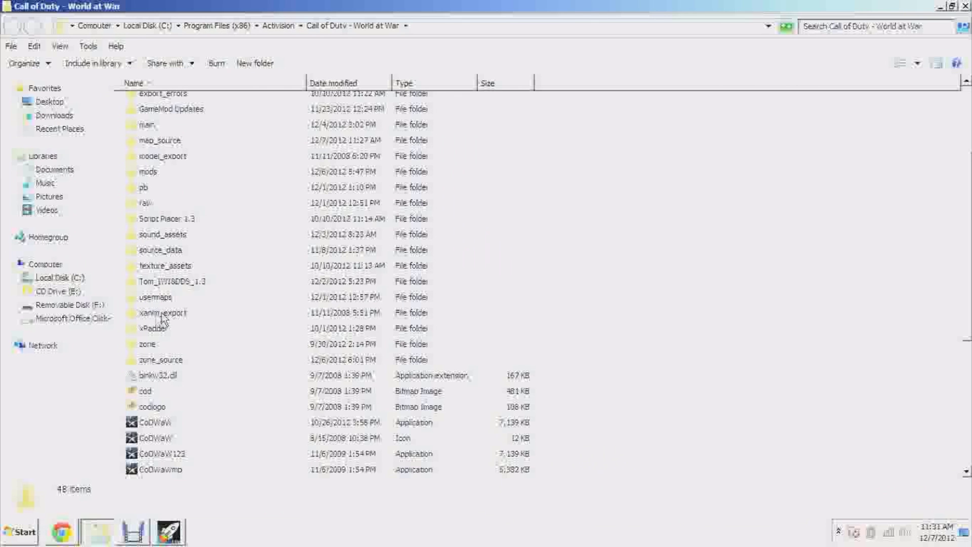
double_click(162, 360)
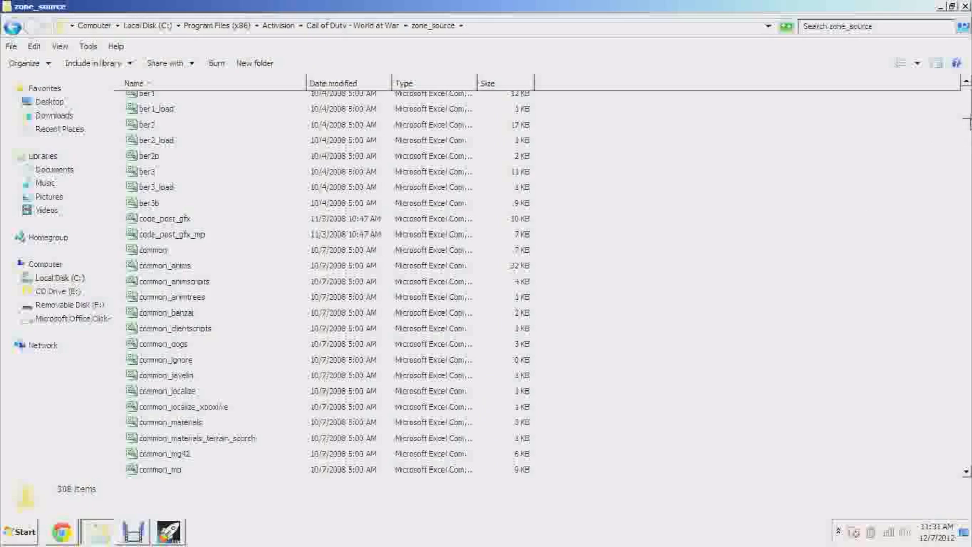
drag(966, 107, 963, 428)
Step: Copy nazi_zombie_test2 into Documents and open the pasted file for editing in Notepad
click(172, 328)
right_click(172, 328)
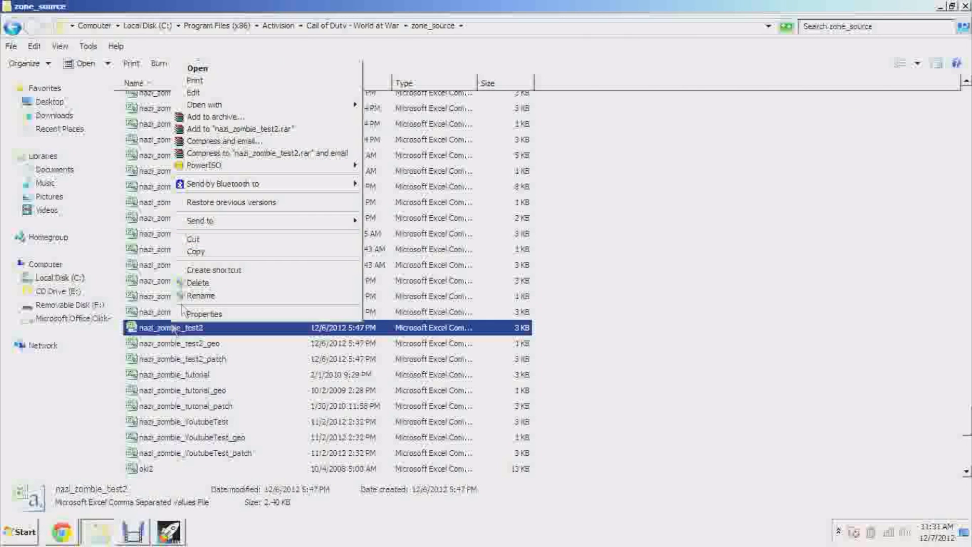
click(146, 327)
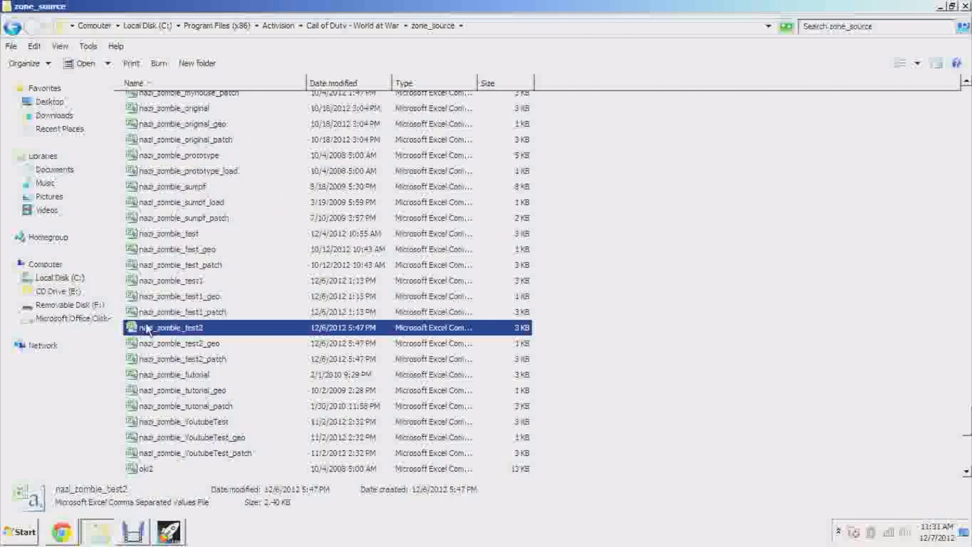
right_click(126, 327)
click(167, 250)
click(55, 170)
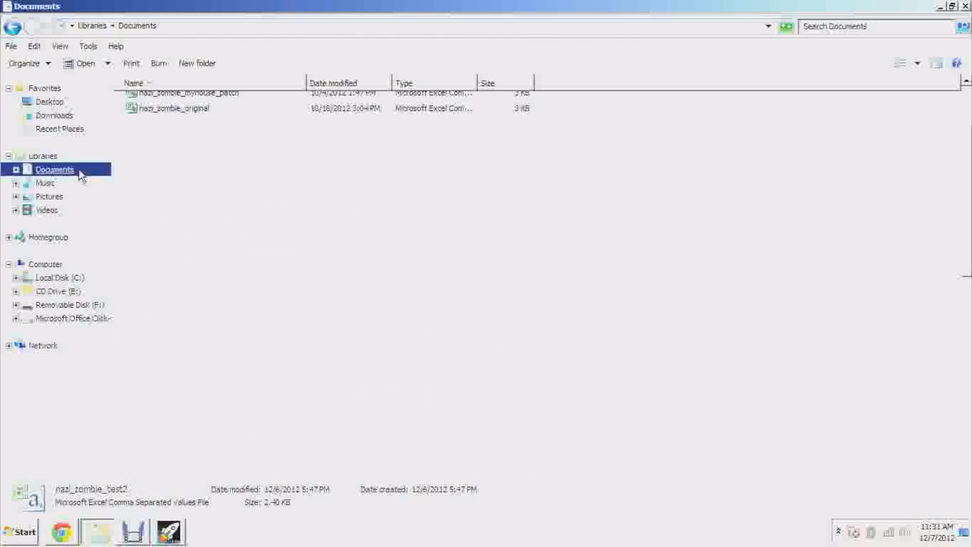
right_click(685, 290)
click(720, 369)
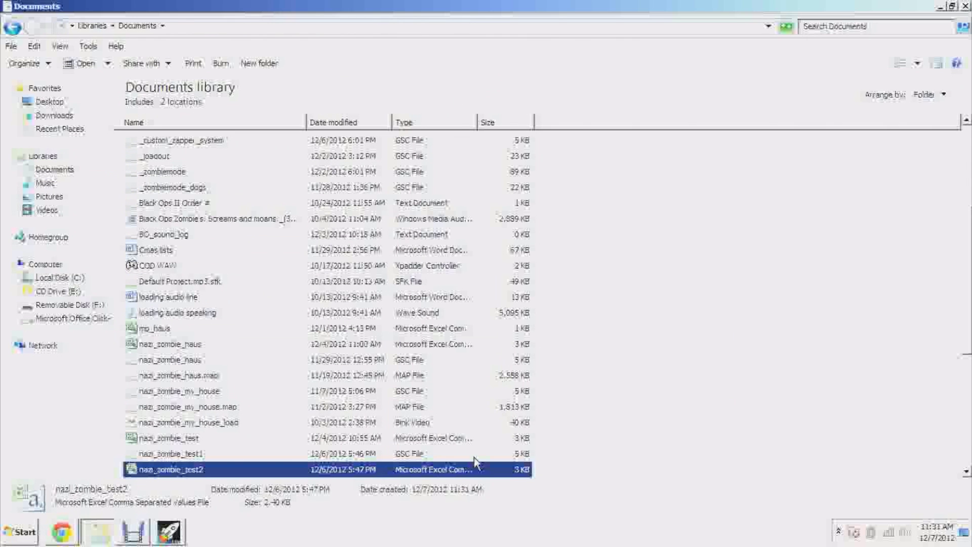
right_click(160, 470)
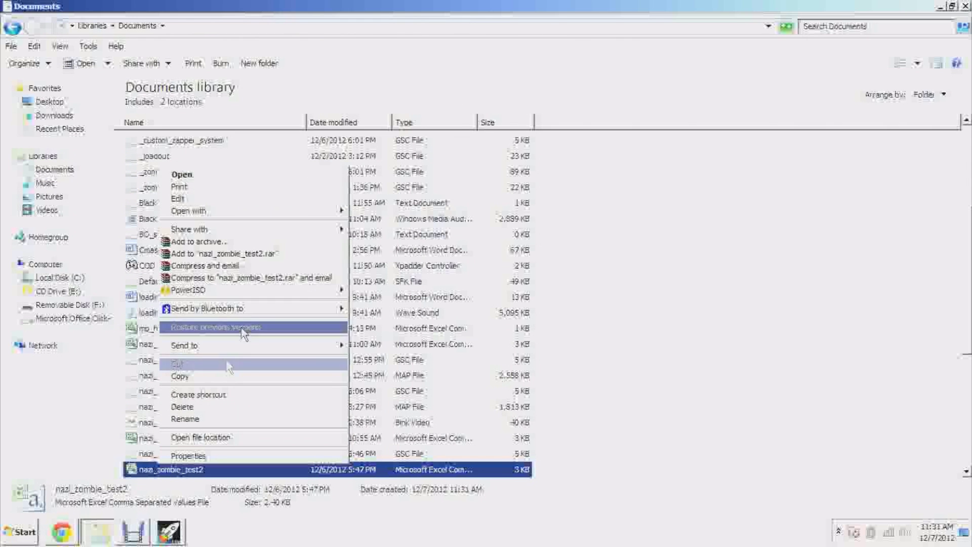
click(265, 199)
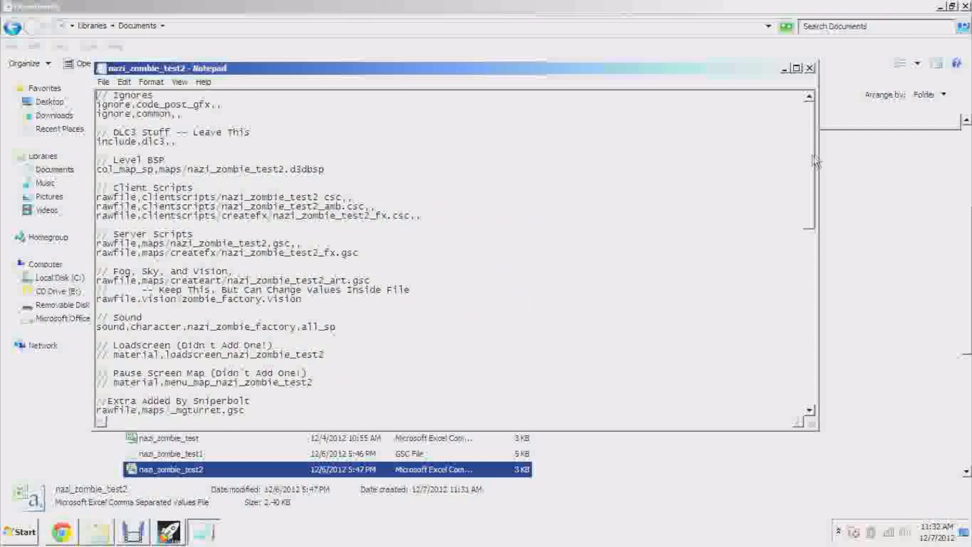
Step: Append the line xmodel,skybox_oki1 to the end of nazi_zombie_test2.csv and save it
drag(813, 161, 815, 398)
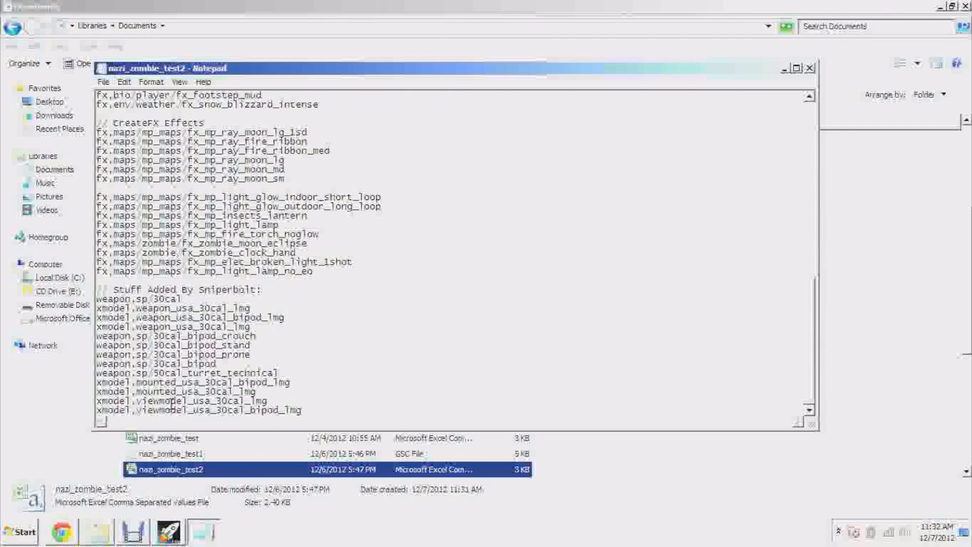
click(308, 402)
click(305, 411)
key(Return)
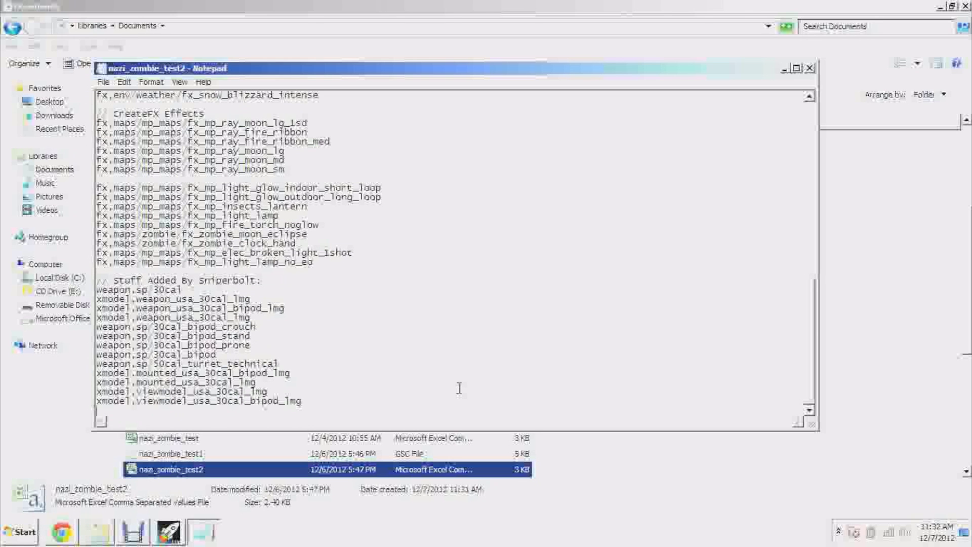
text(xmodel,skybox_oki1)
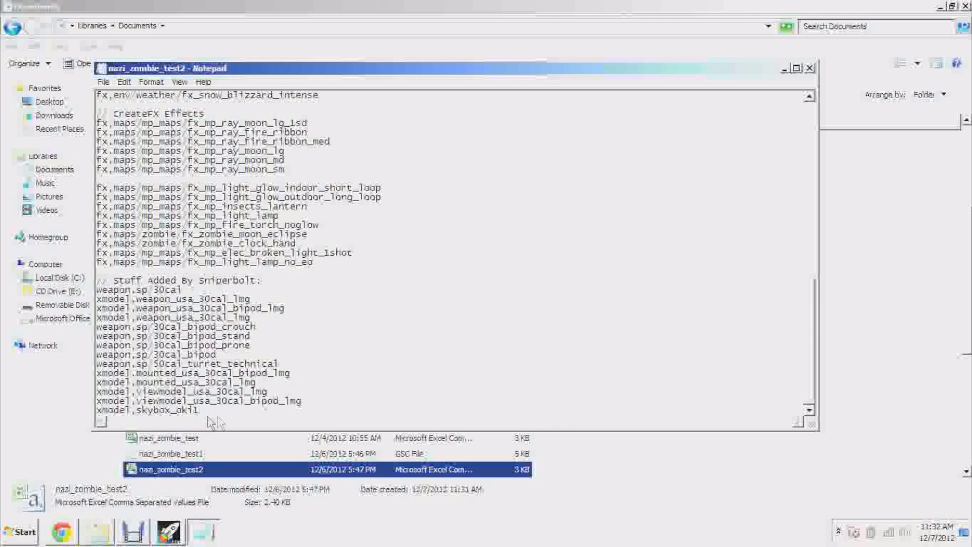
click(104, 82)
click(118, 114)
Step: Copy the edited nazi_zombie_test2 back into zone_source, replacing the original with administrator permission
click(809, 68)
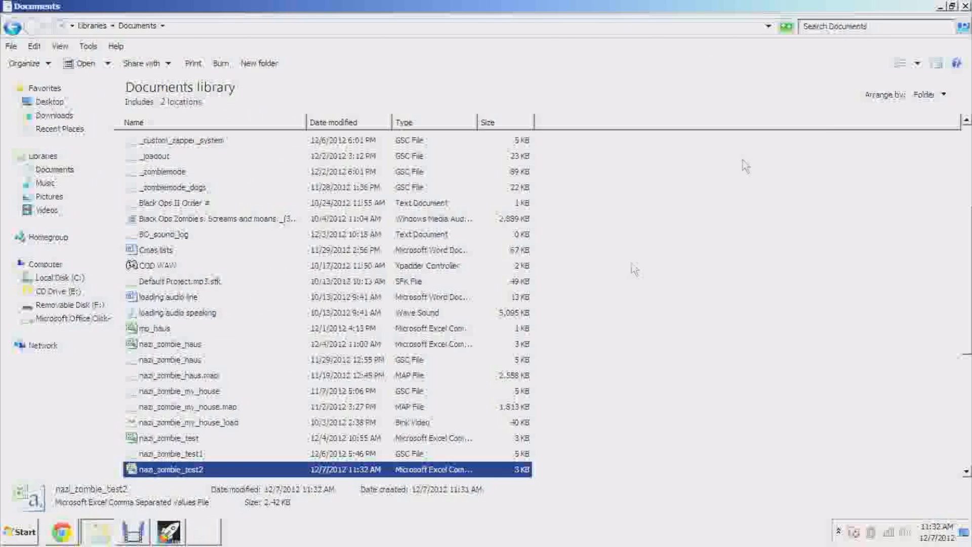
right_click(205, 472)
click(228, 375)
click(12, 26)
right_click(661, 198)
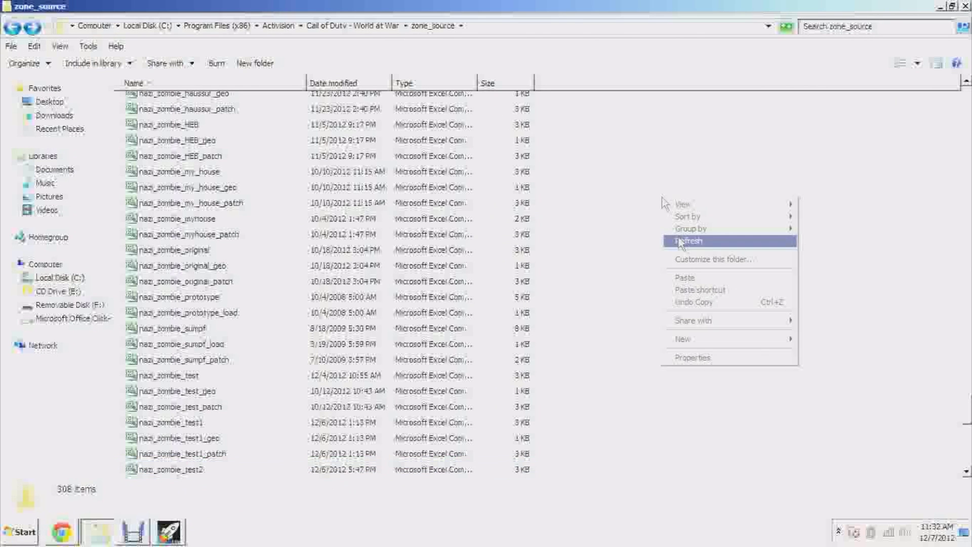
click(685, 277)
click(531, 256)
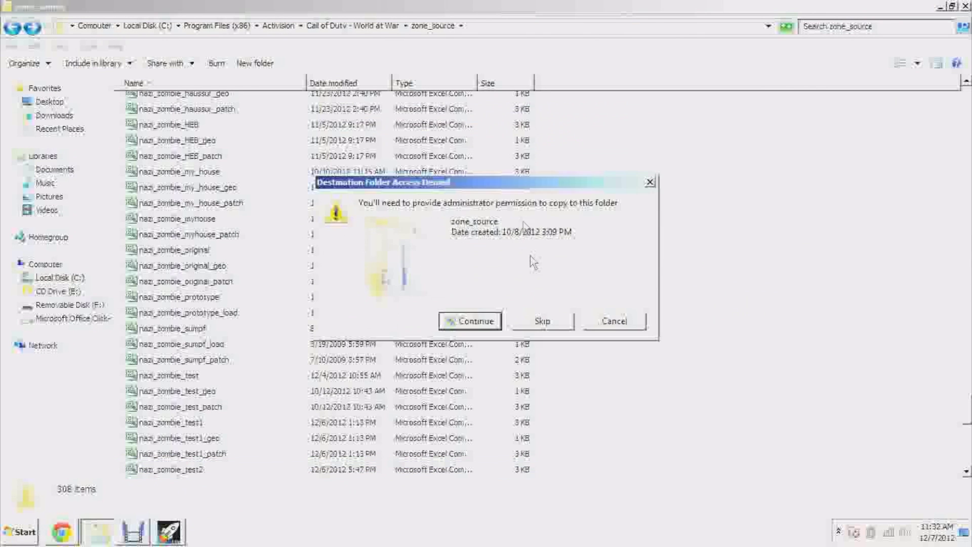
click(499, 322)
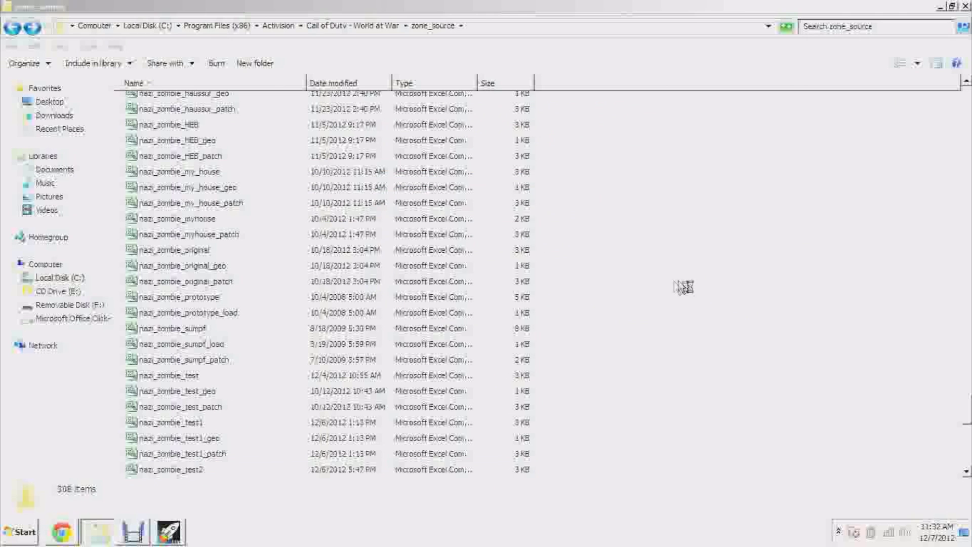
Step: Check the replaced file's new date, then bring the mod tools launcher forward
click(642, 374)
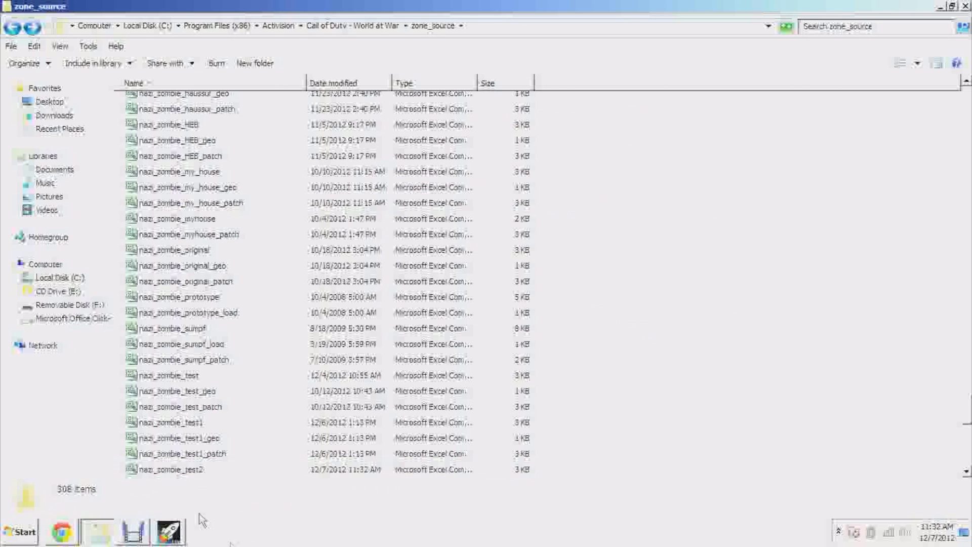
click(173, 471)
click(585, 413)
click(169, 531)
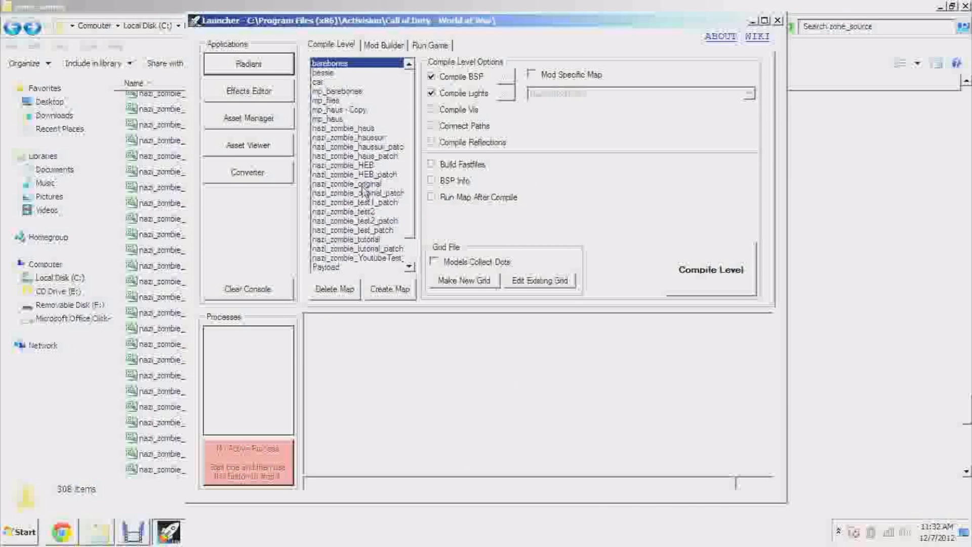
Step: Select nazi_zombie_test2 in the map list and compile it as a level
click(365, 212)
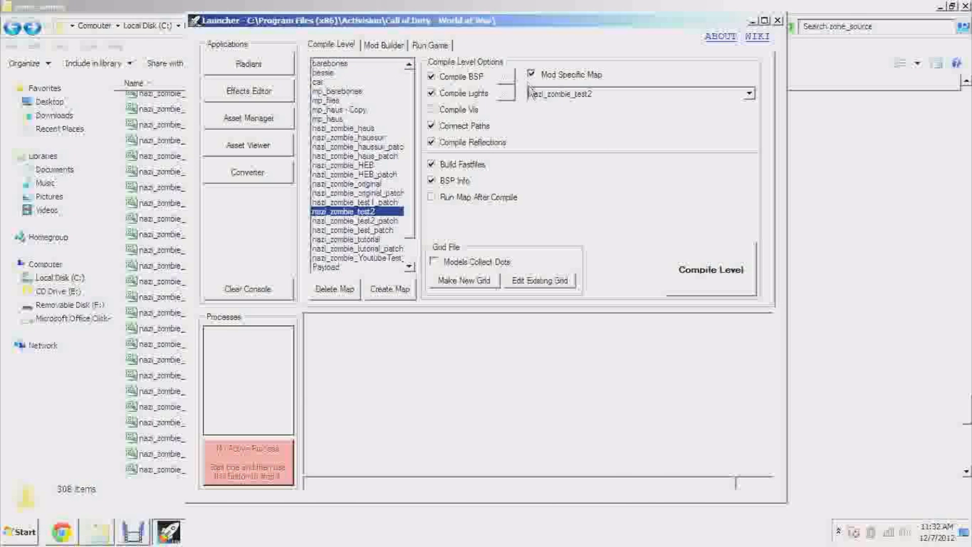
click(711, 269)
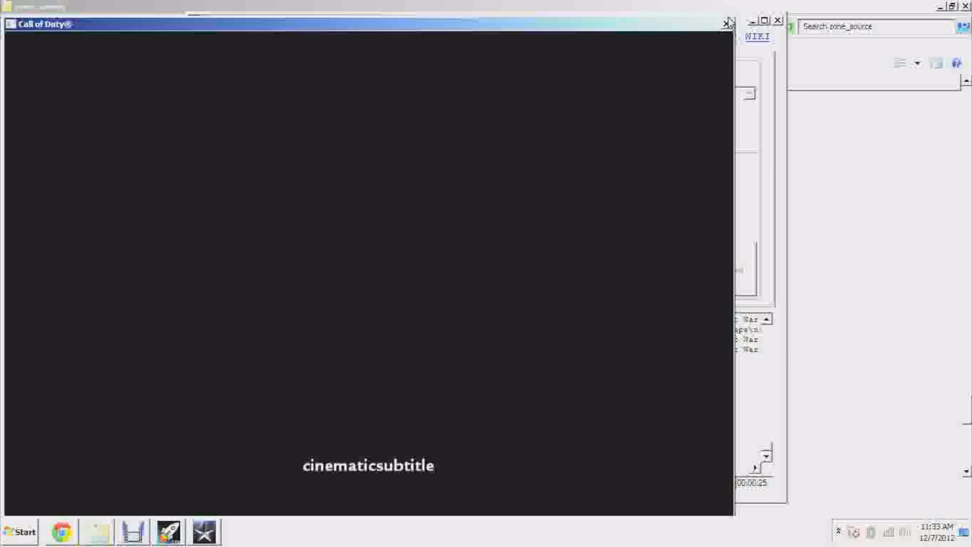
Step: Close the Call of Duty window that the compile launched
click(727, 23)
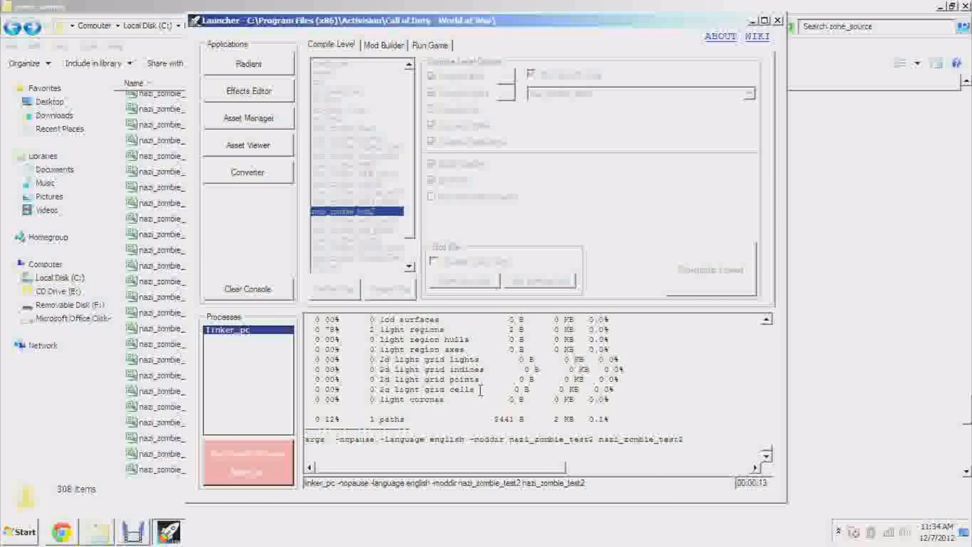
Step: Highlight the duplicate sound alias ERROR lines in the console while linking finishes
drag(543, 471, 420, 472)
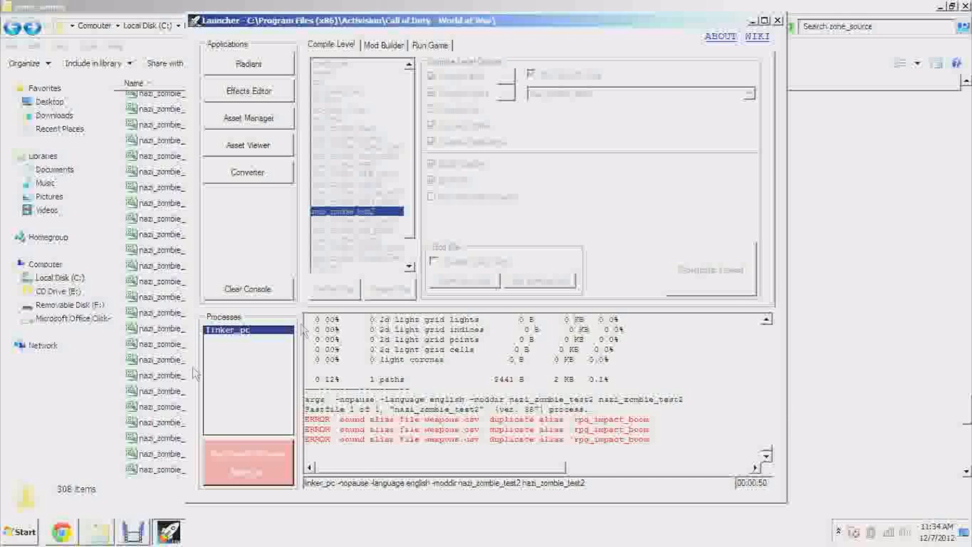
drag(675, 436, 381, 408)
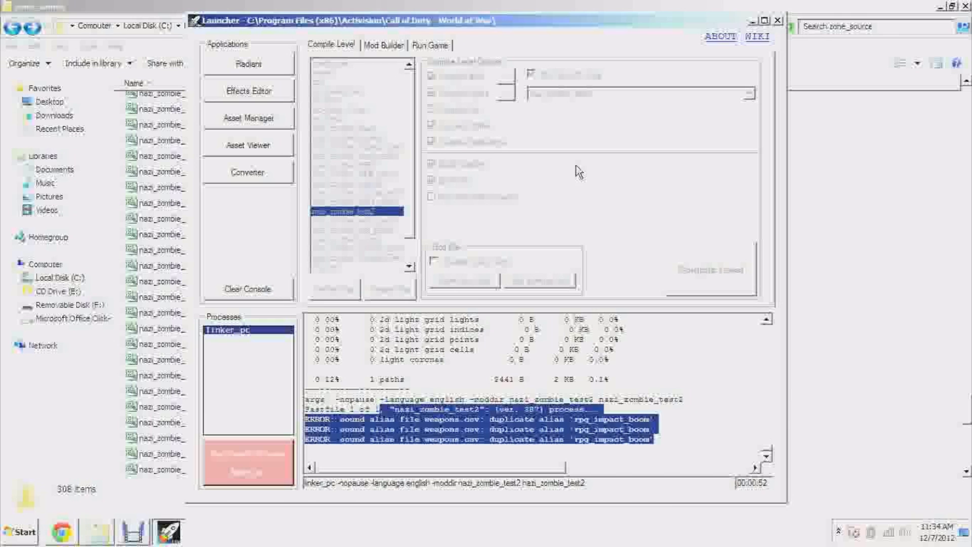
click(744, 372)
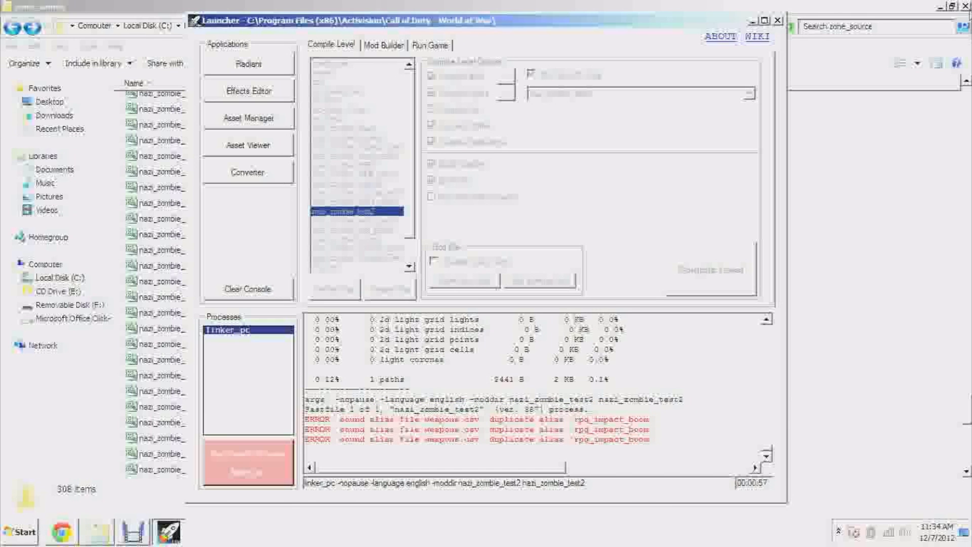
click(384, 44)
click(334, 44)
drag(661, 440, 349, 409)
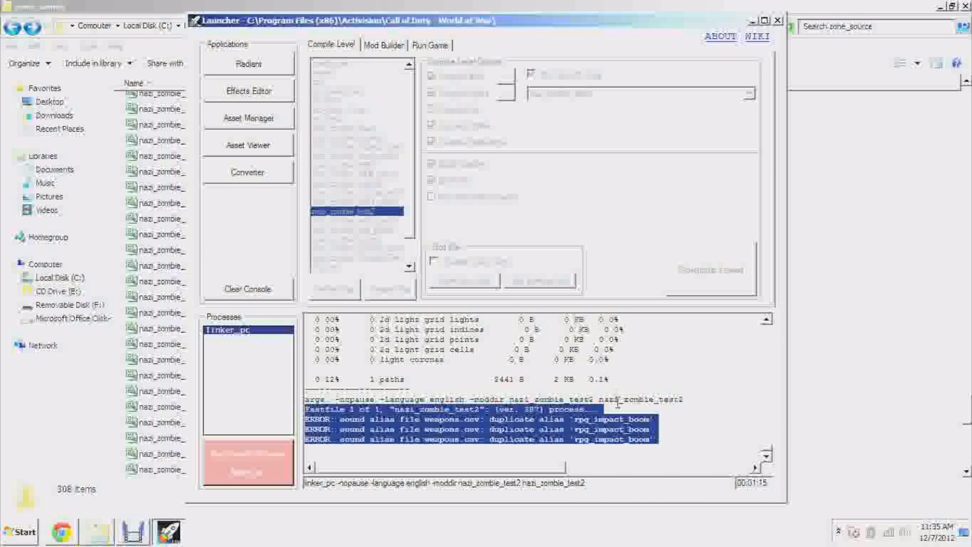
click(652, 446)
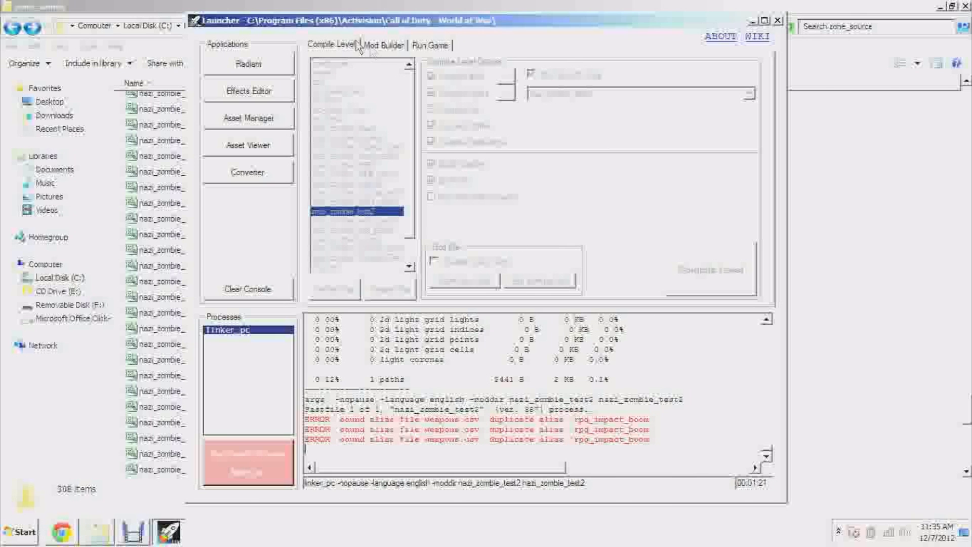
Step: Switch to the Mod Builder tab
click(385, 46)
click(335, 45)
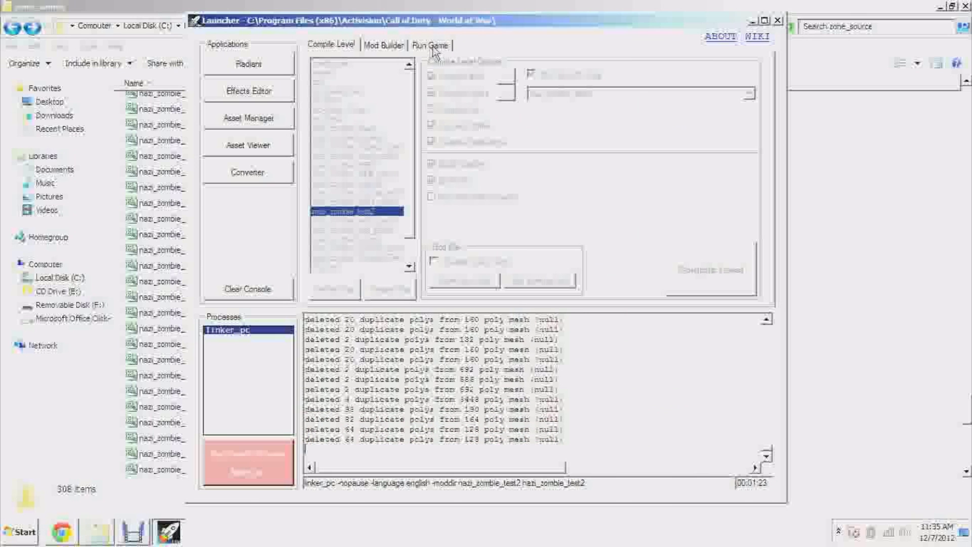
click(399, 44)
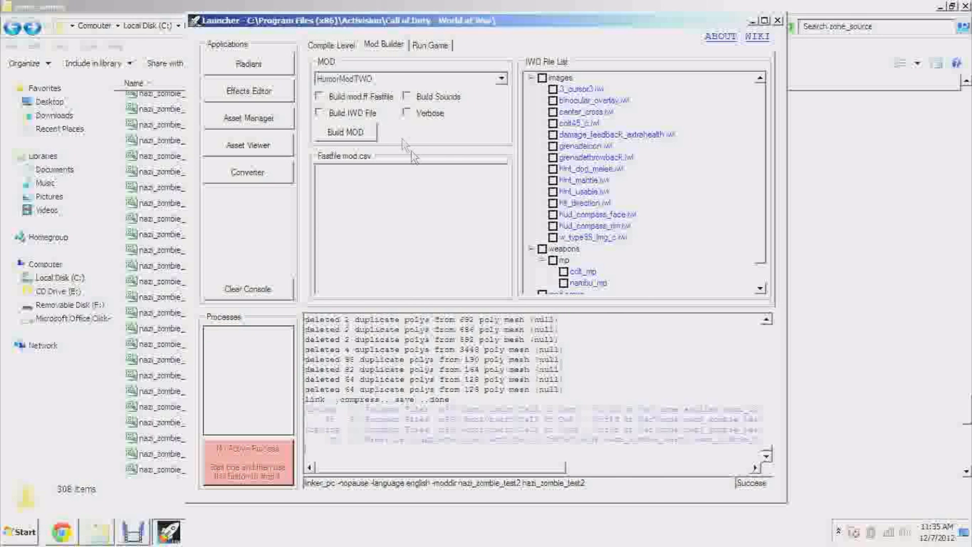
Step: Build the nazi_zombie_test2 mod with Build mod.ff Fastfile and Build IWD File ticked
click(500, 79)
click(456, 165)
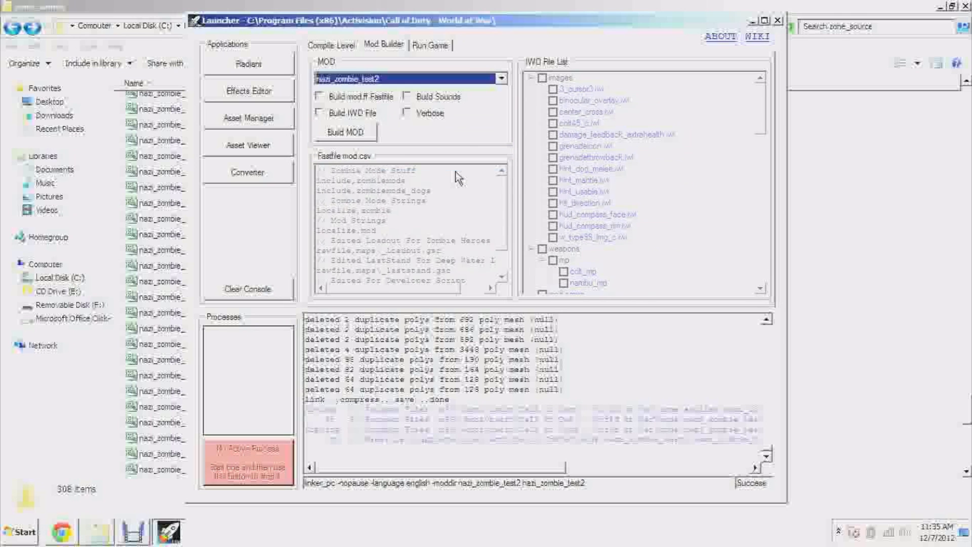
click(358, 97)
click(358, 113)
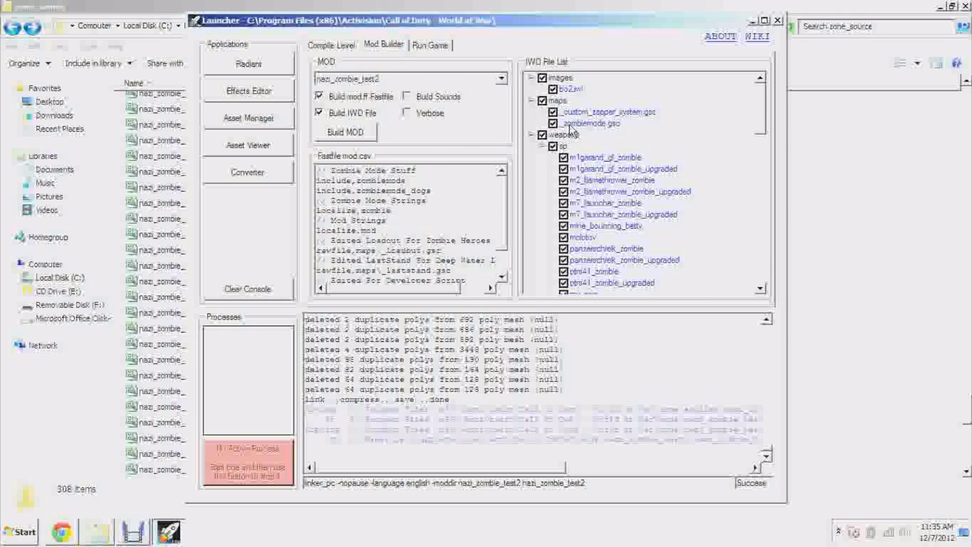
drag(759, 108, 760, 84)
click(361, 137)
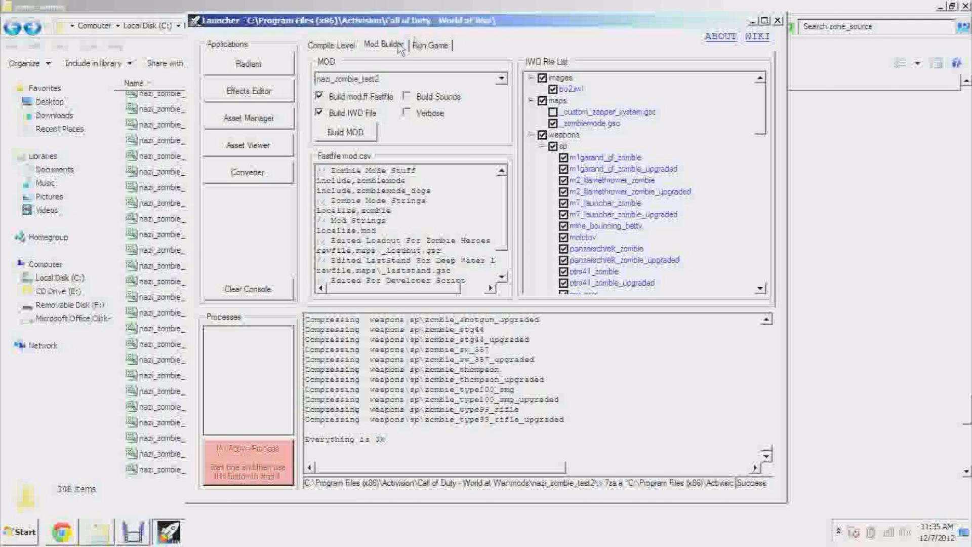
click(430, 45)
Step: Run the game with the nazi_zombie_test2 mod selected
click(756, 76)
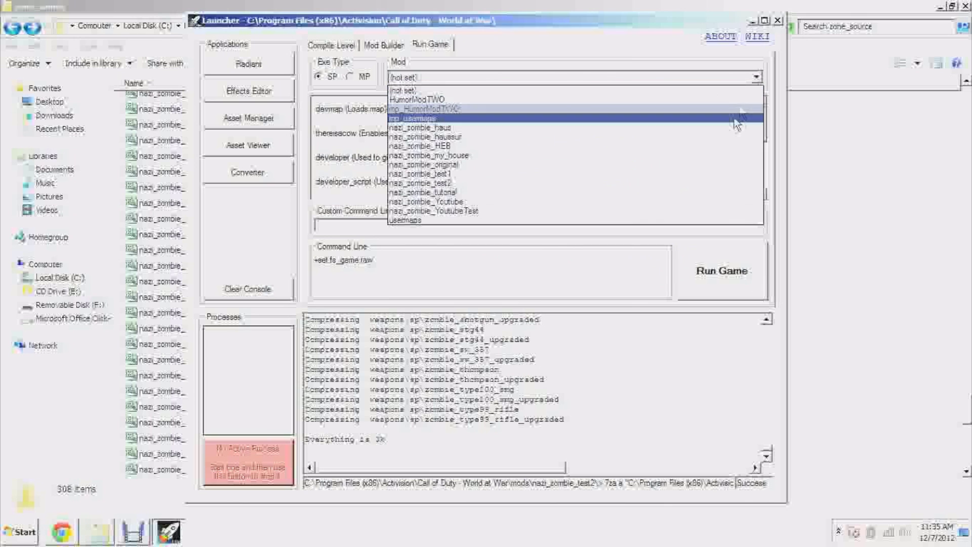
click(701, 183)
click(705, 274)
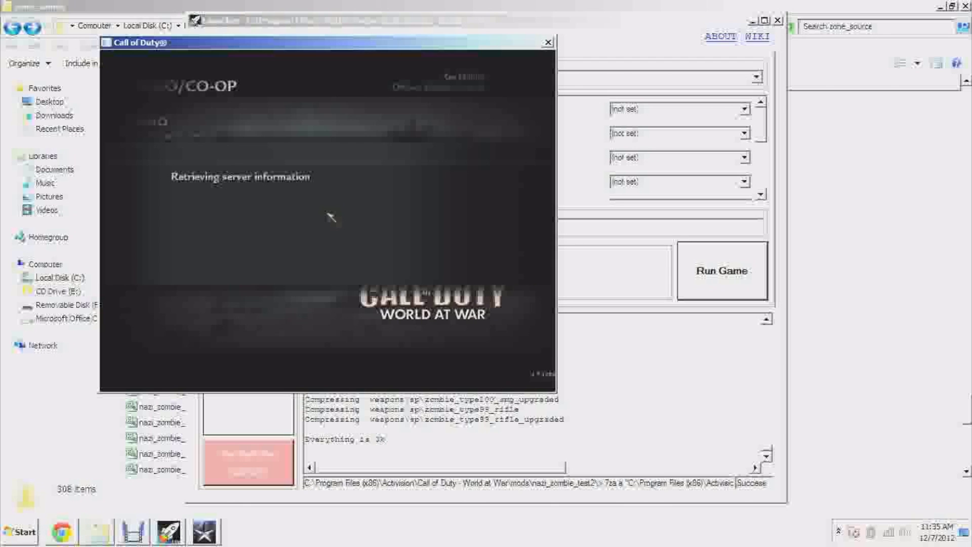
Step: Load the map with the console command 'map nazi_zombie_test2'
text(map)
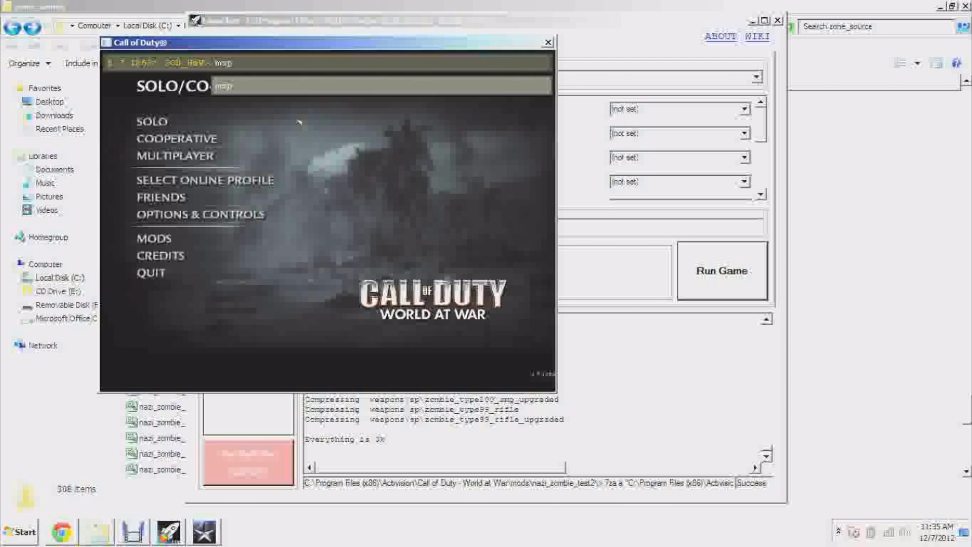
text( nazi_zombie)
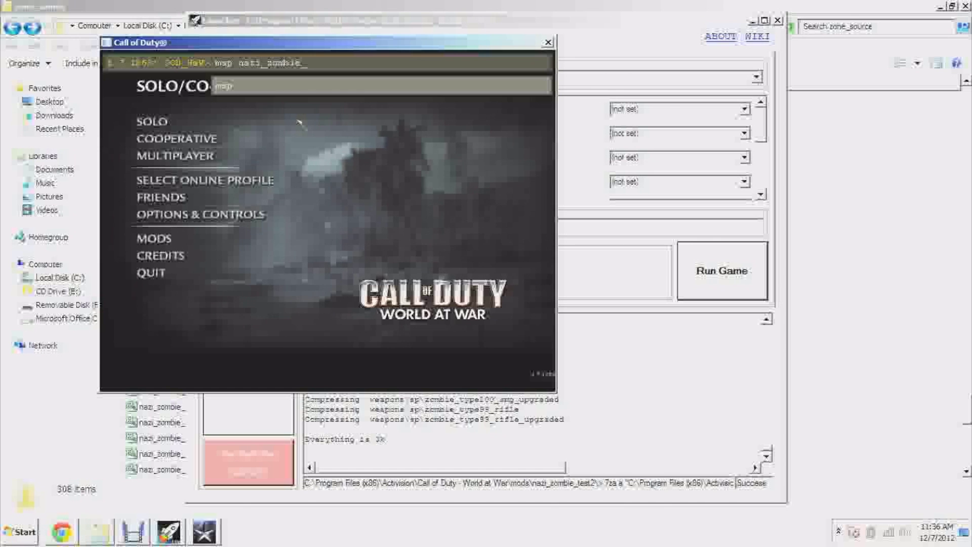
text(_test2)
key(Return)
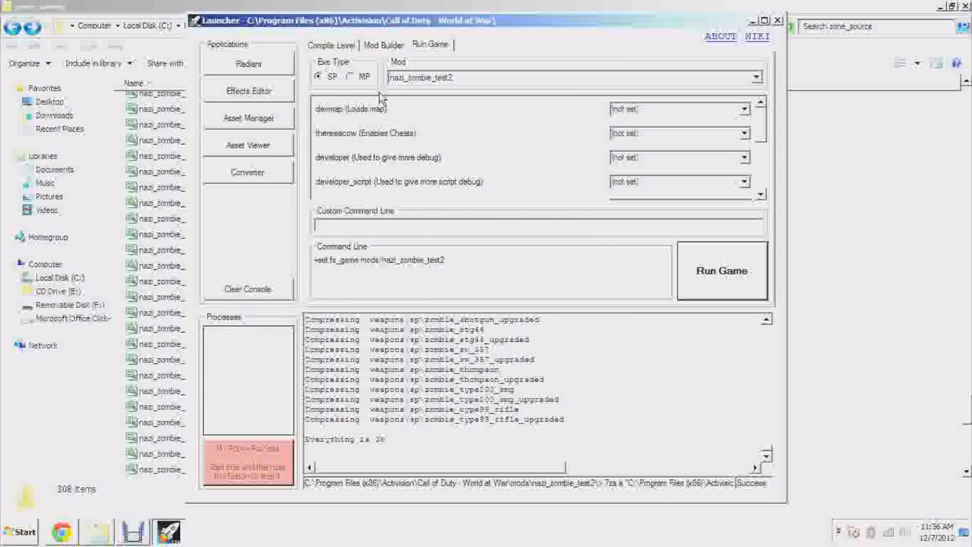
click(99, 532)
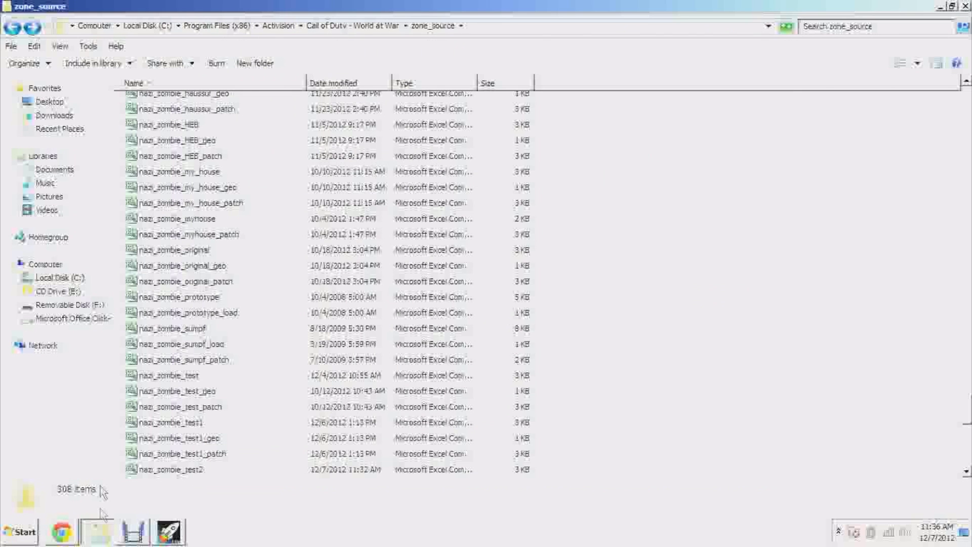
Step: Browse the Documents library in Explorer, then return to the Launcher
click(55, 170)
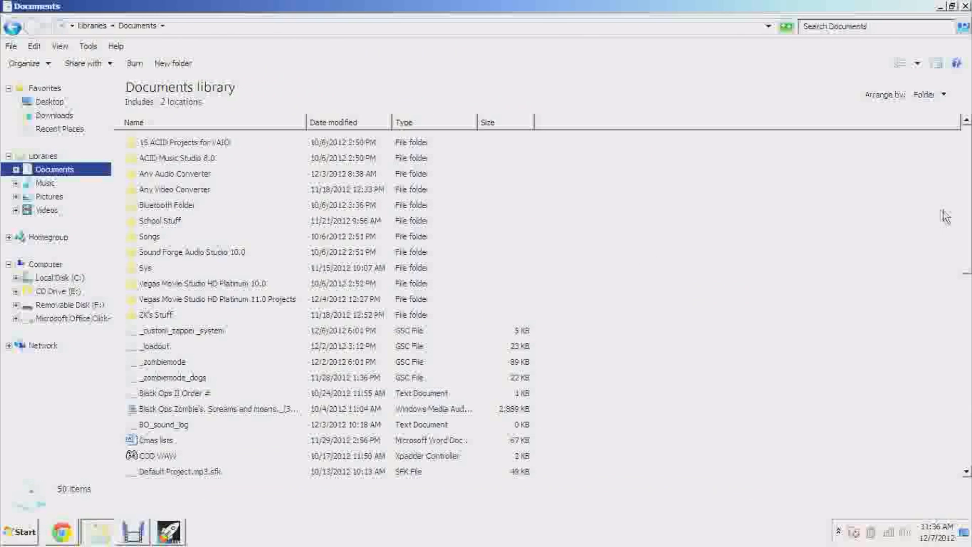
drag(966, 205, 961, 345)
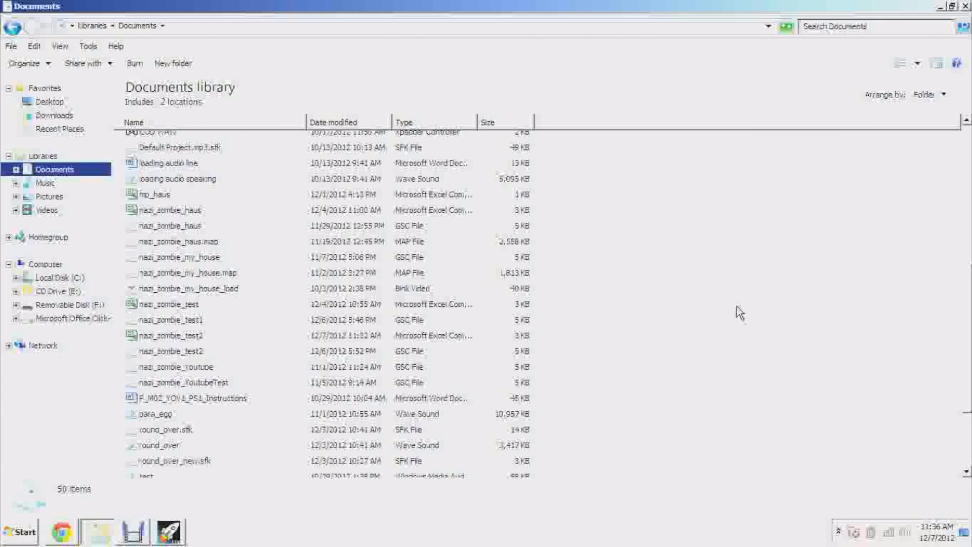
click(146, 531)
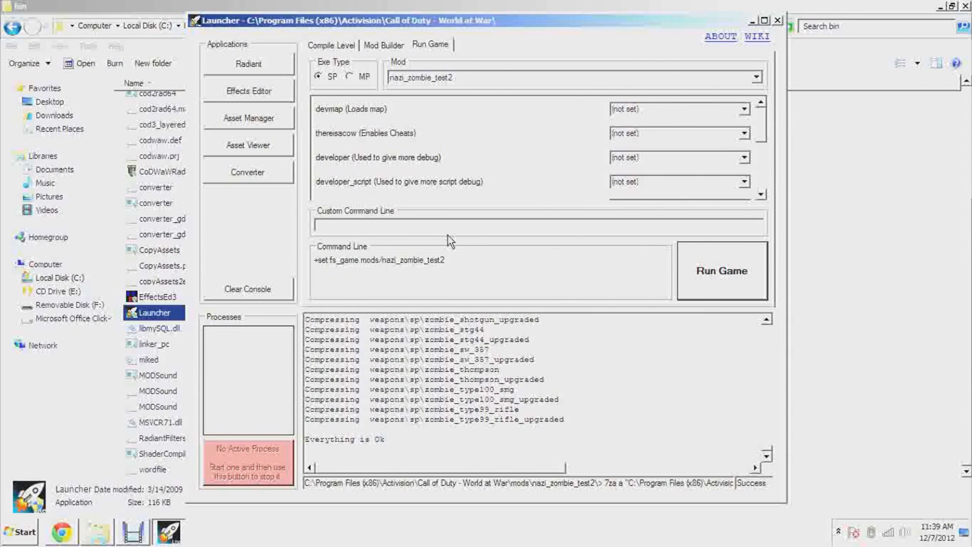
Step: Launch the modded game and enter 'map nazi_zombie_test2' in the console, correcting typos
click(730, 277)
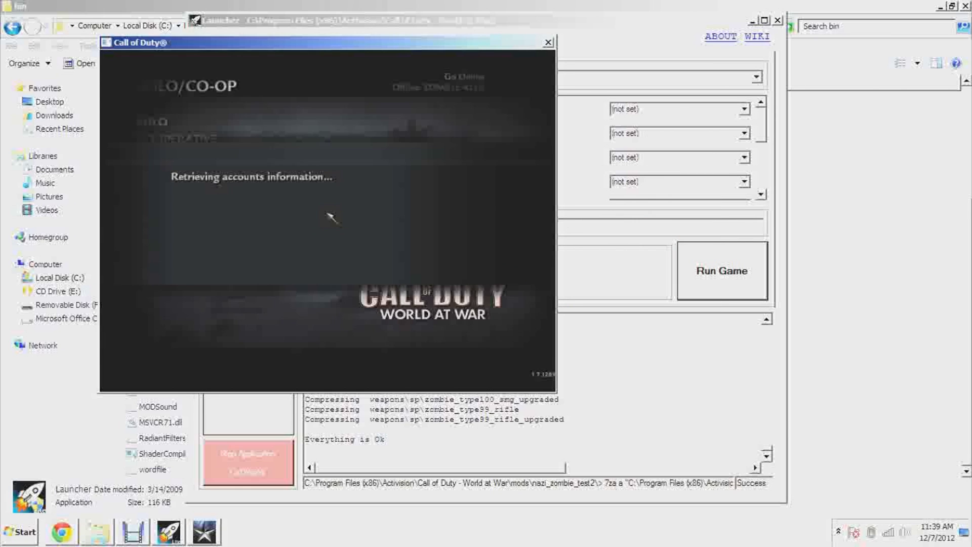
key(grave)
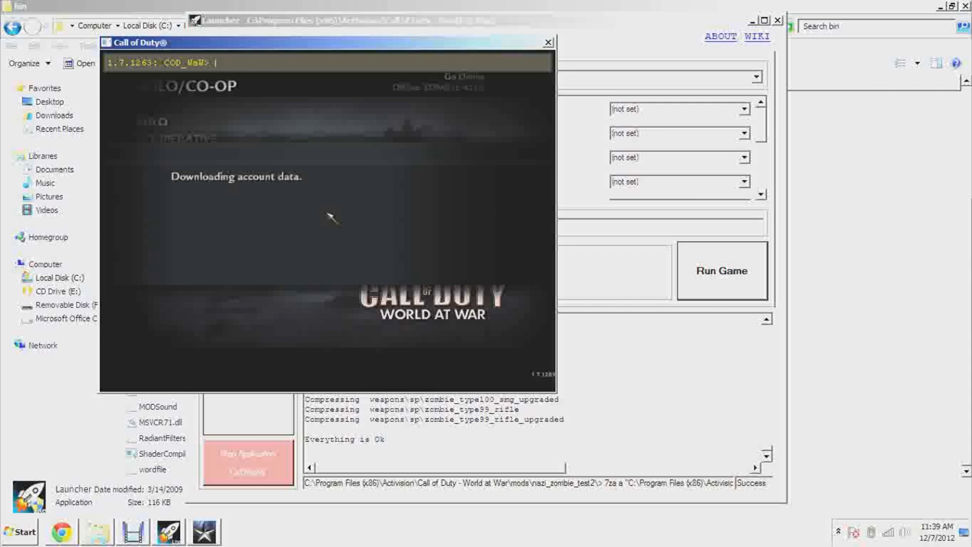
text(map a)
text(azi)
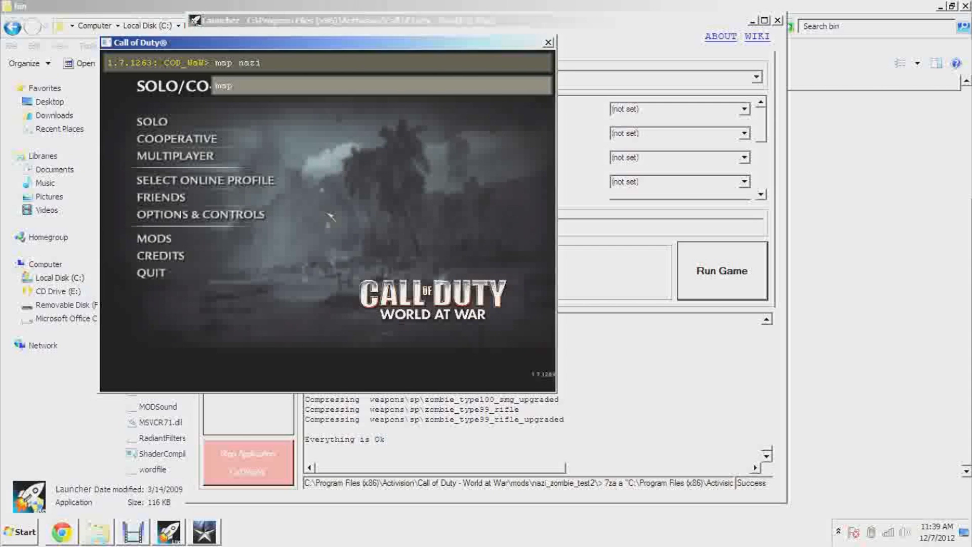
text(_zombie_test)
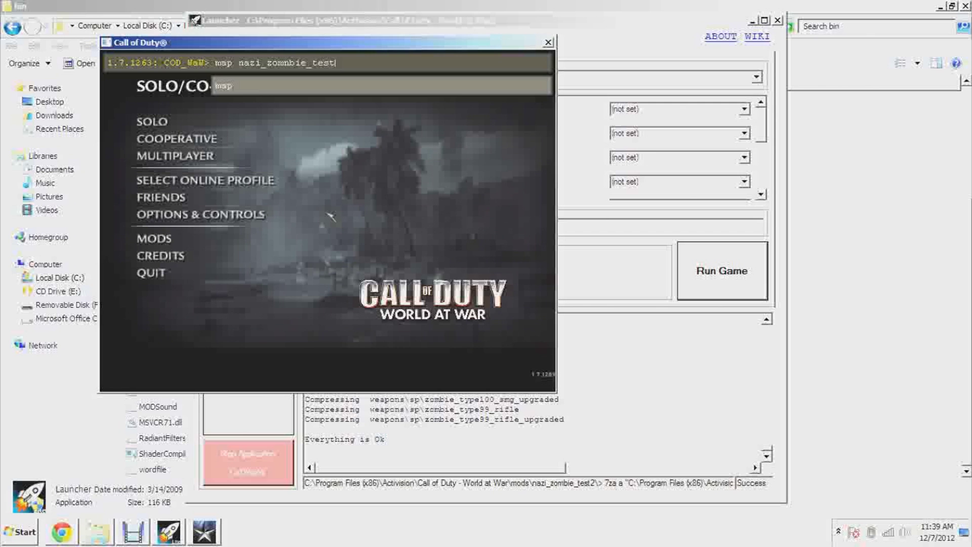
key(Return)
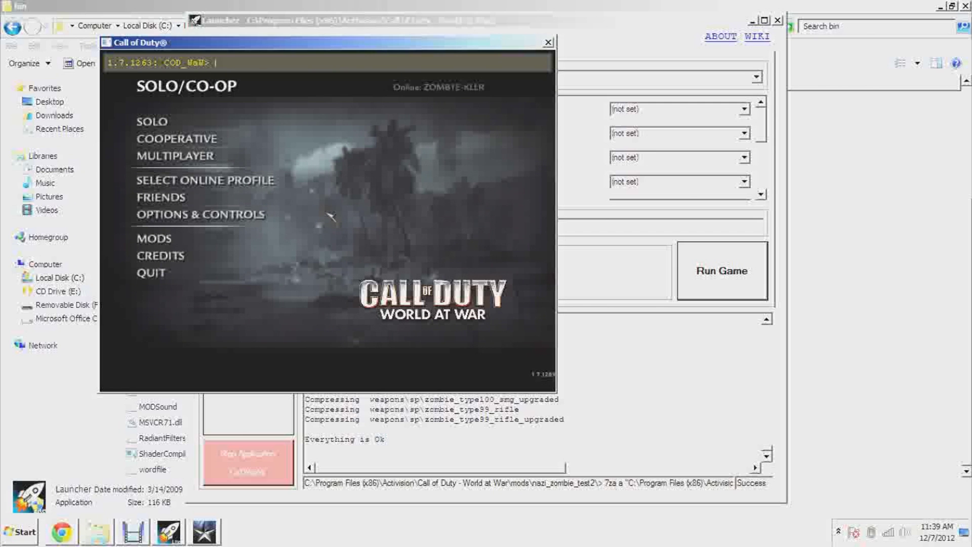
text(map naz)
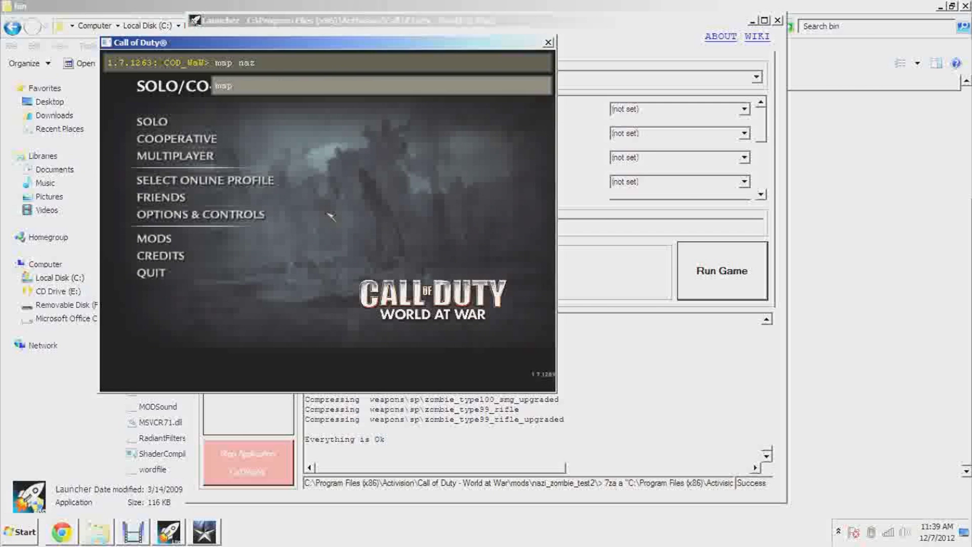
text(i_zombie_etst2)
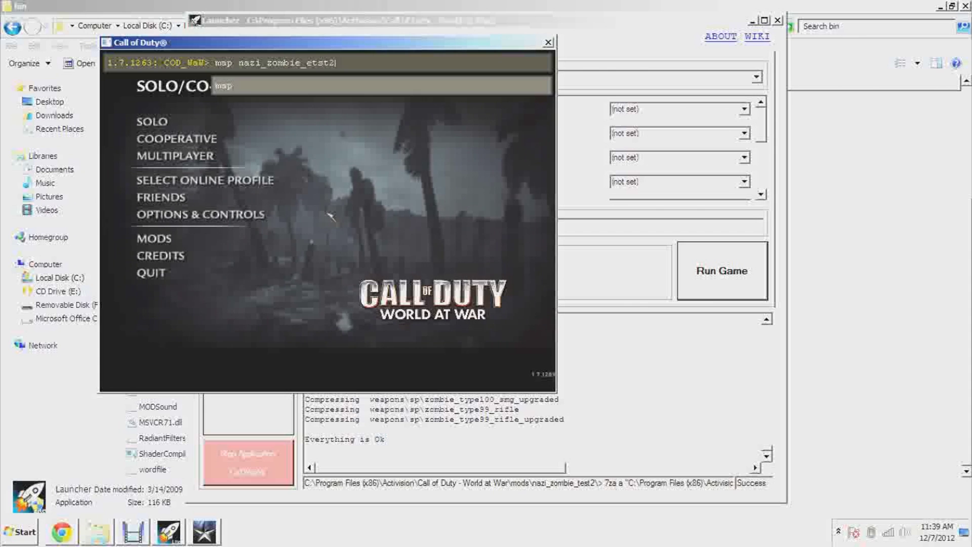
key(Left)
key(Left)
key(Left)
key(BackSpace)
key(BackSpace)
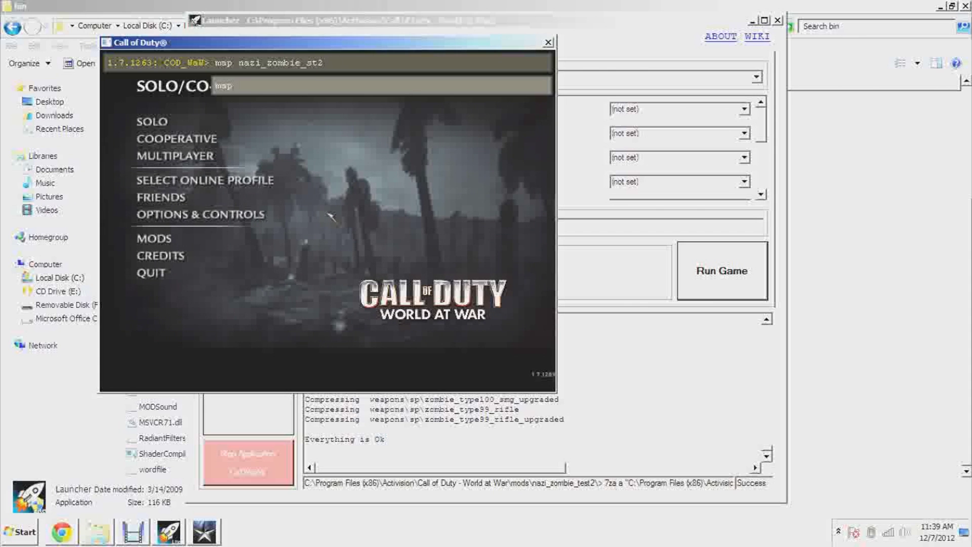
text(te)
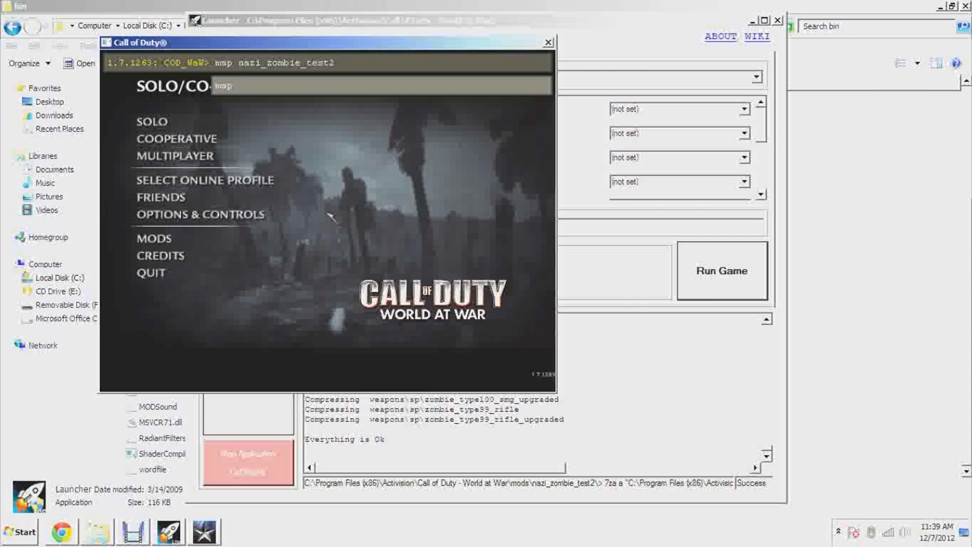
key(Return)
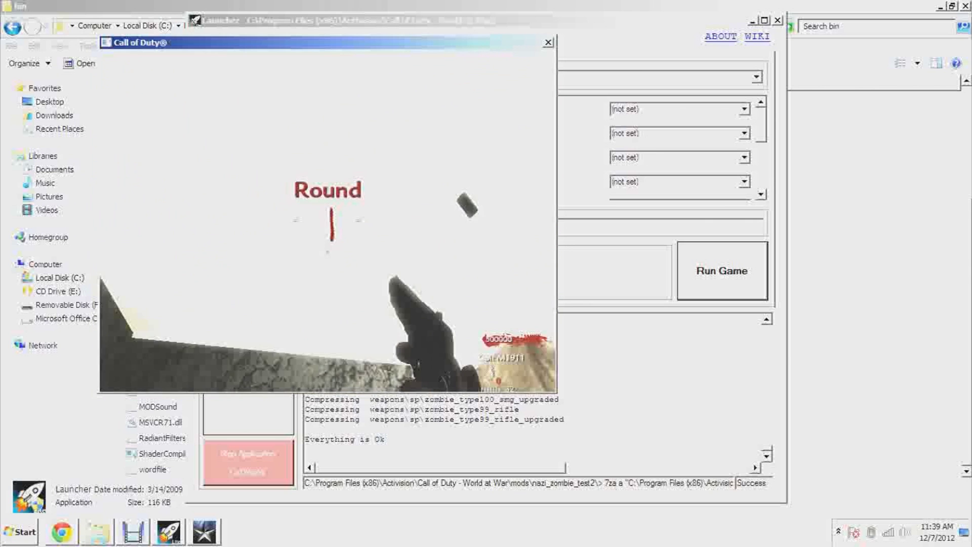
Step: Move toward the barred window, firing and reloading the Colt M1911 while viewing the sky
key(w)
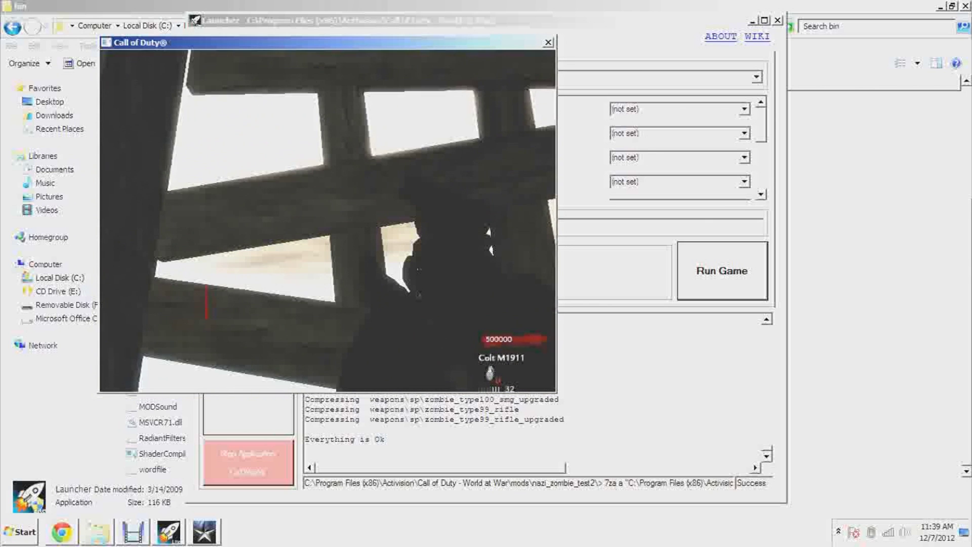
key(r)
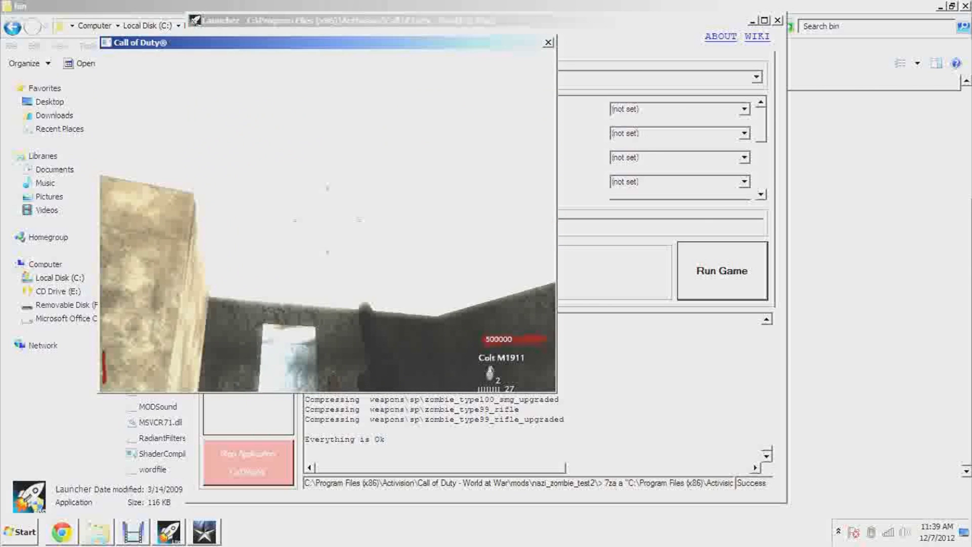
click(327, 219)
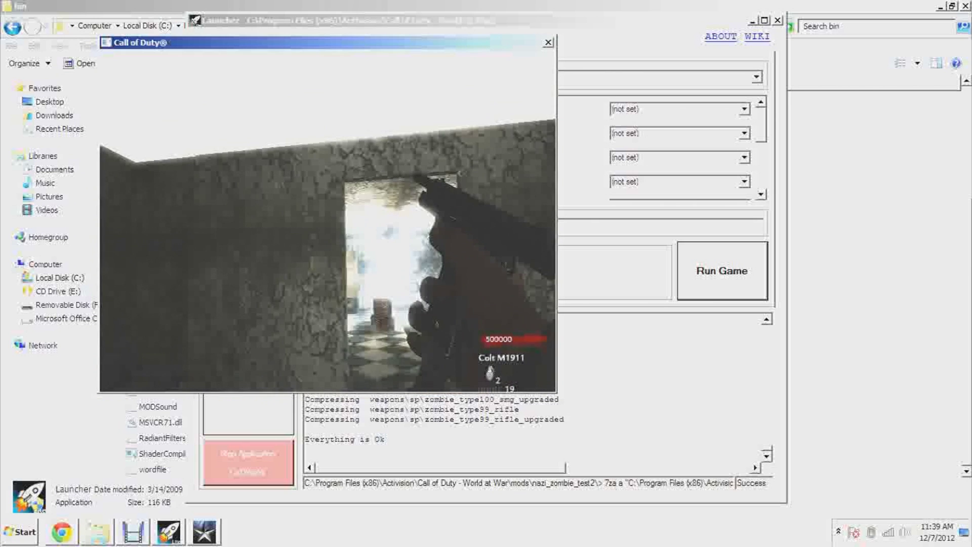
key(r)
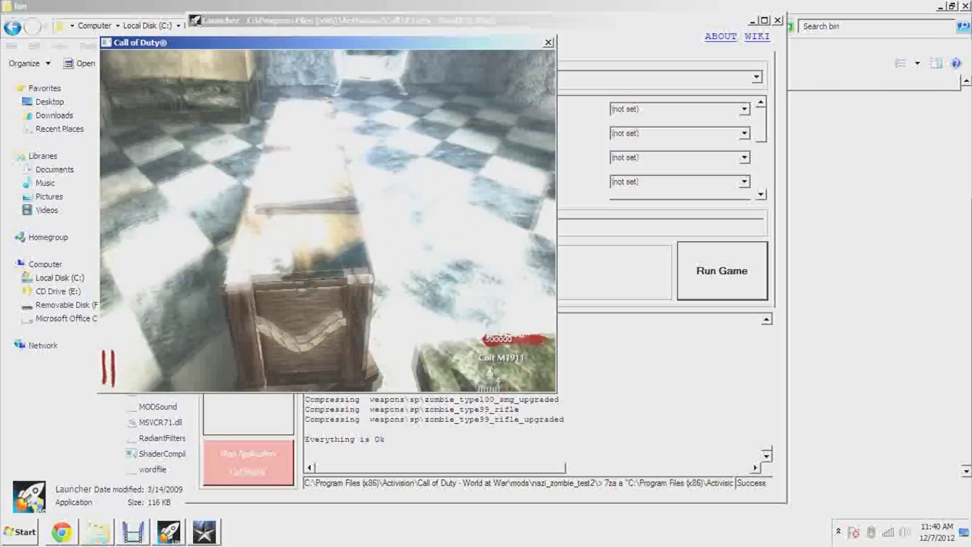
key(v)
Step: Back out of the lit room toward the ledge, then pause and close the game
key(s)
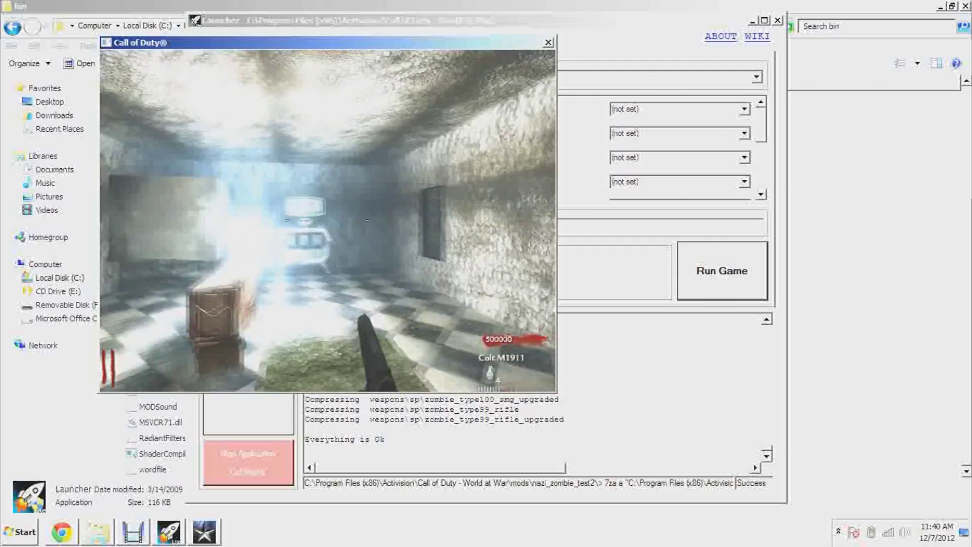
key(s)
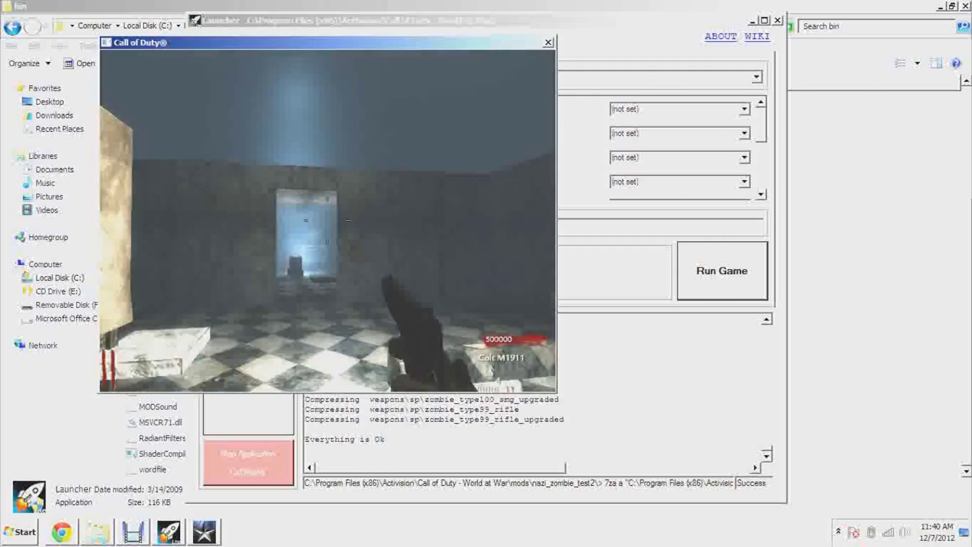
key(s)
key(s)
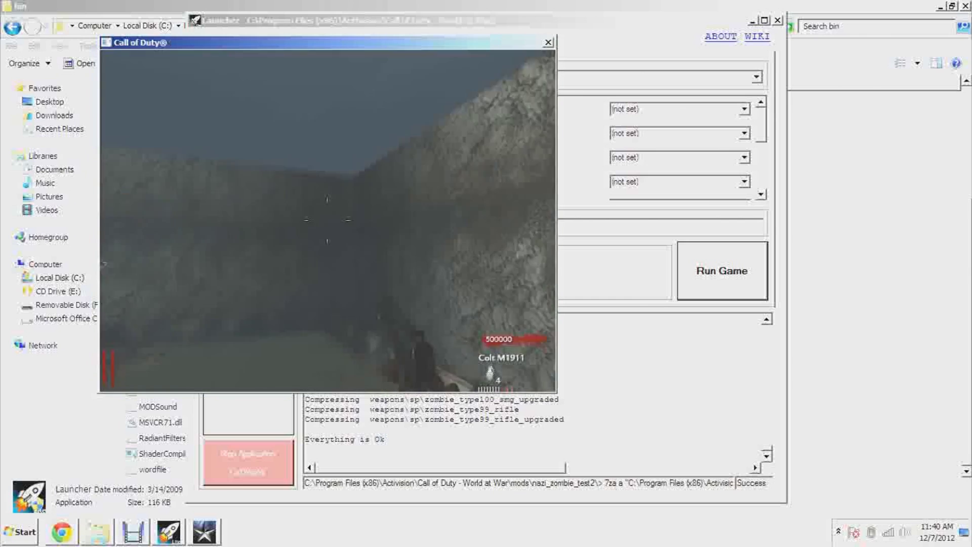
key(s)
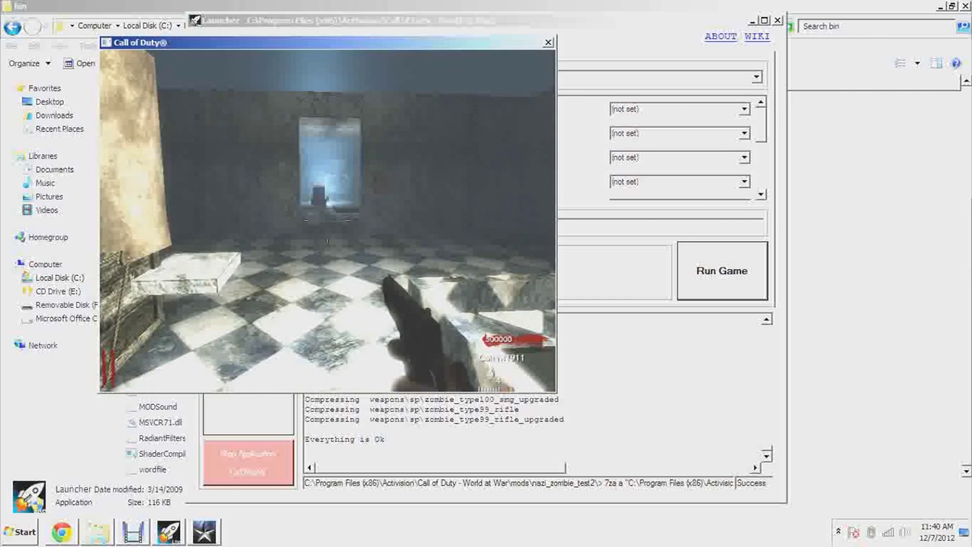
key(s)
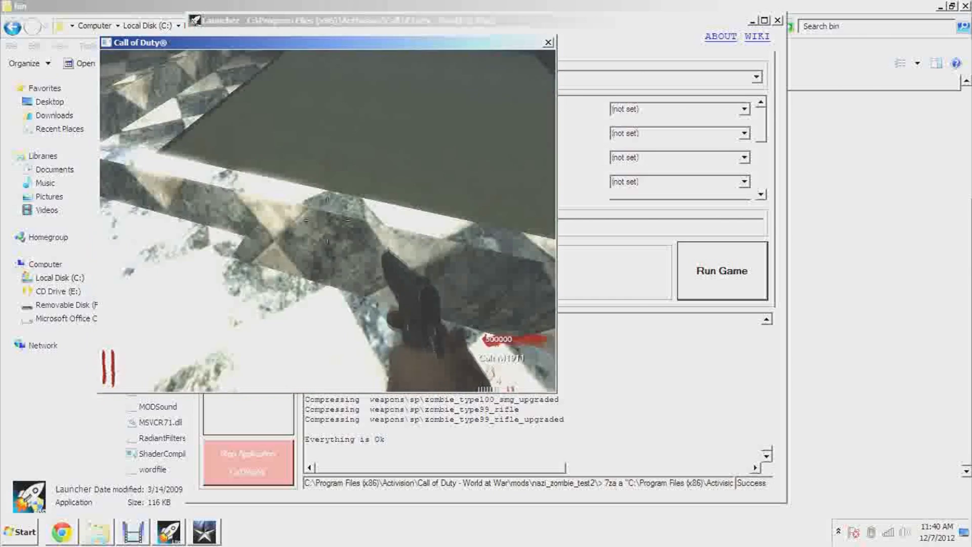
key(Escape)
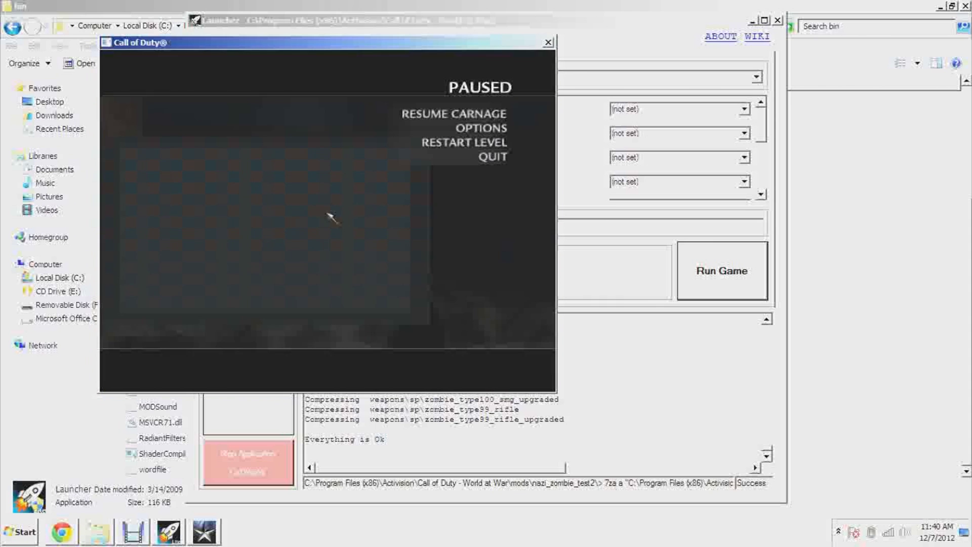
click(548, 43)
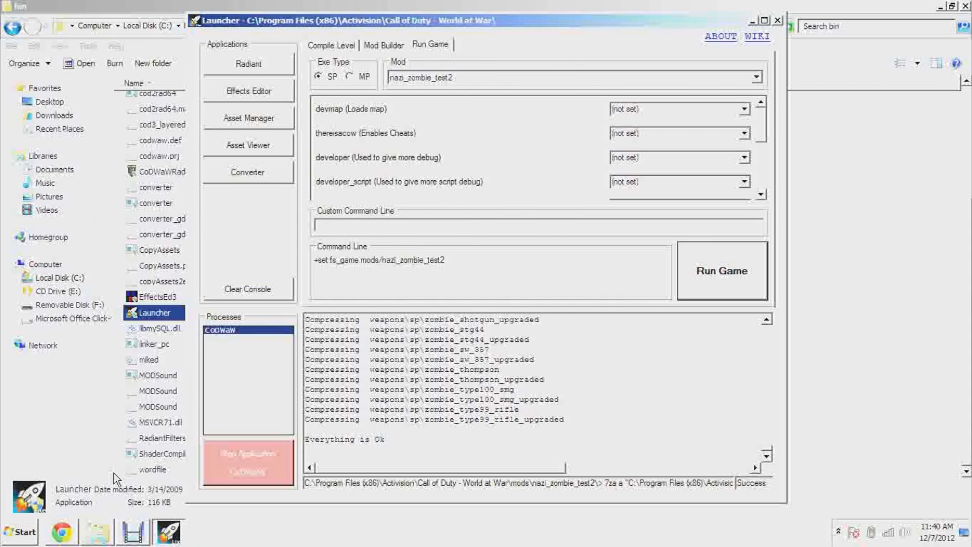
Step: Clear the windows to reveal the desktop and bring up Debut Video Capture
click(721, 271)
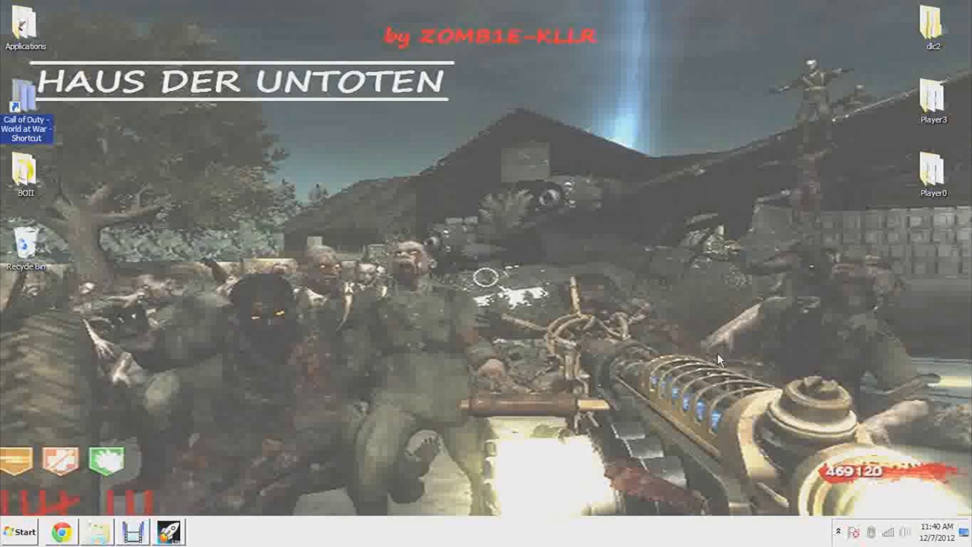
click(722, 360)
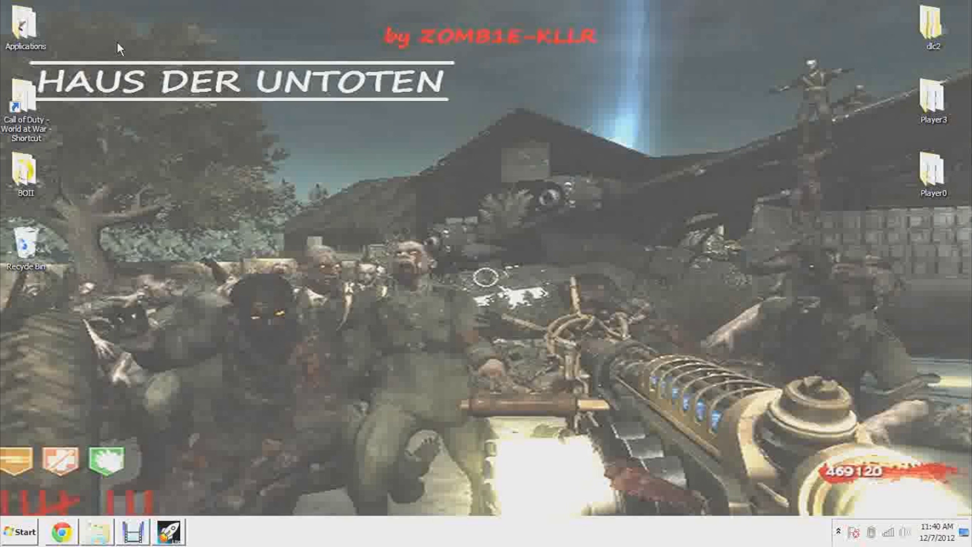
drag(103, 29, 902, 538)
drag(66, 1, 679, 436)
click(150, 529)
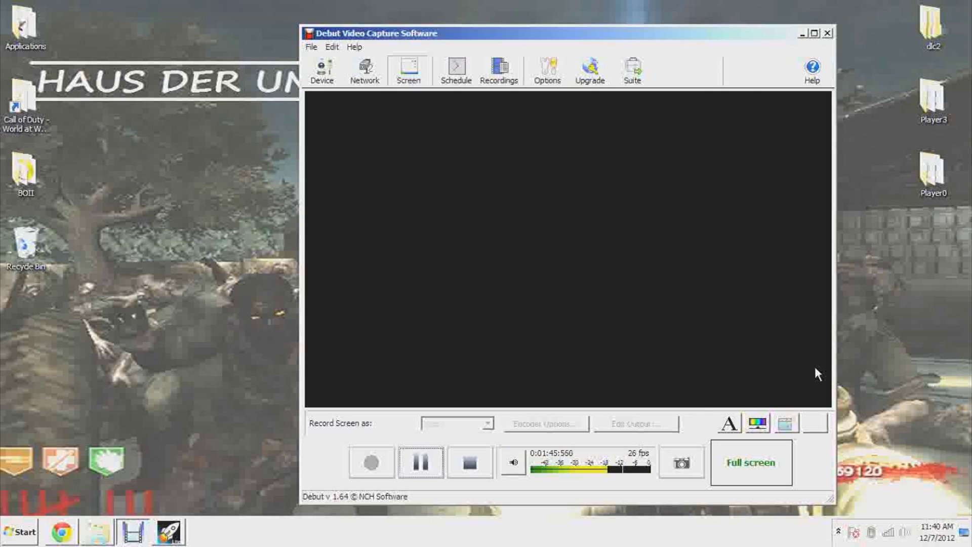